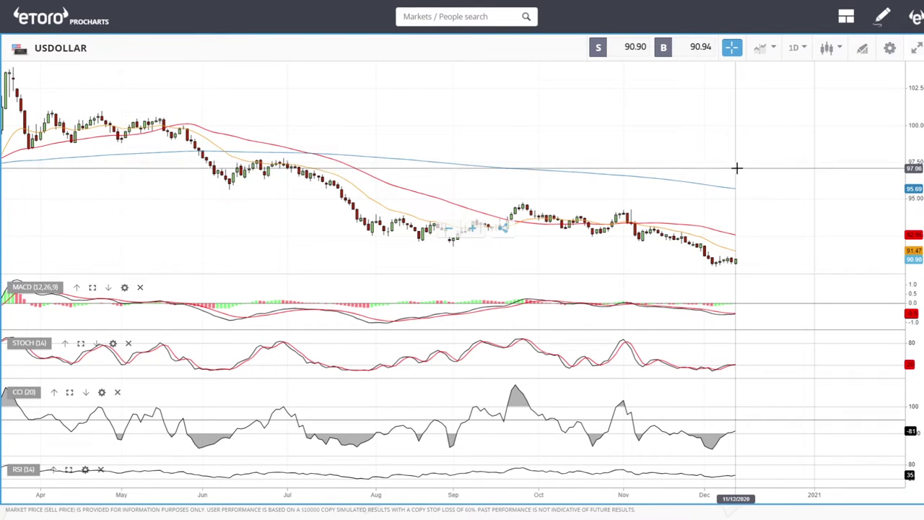
# Step: Examine the daily USDOLLAR downtrend, its moving averages and the most recent December candles
pyautogui.scroll(6, 777, 250)
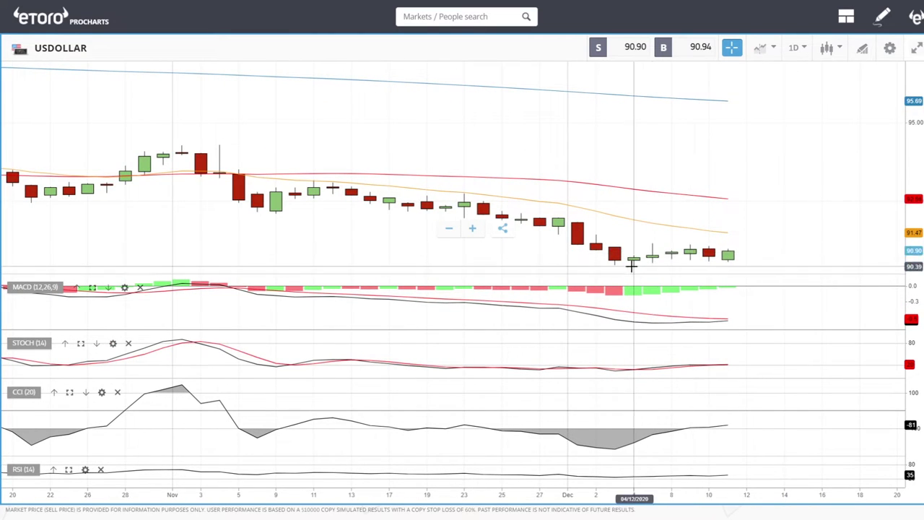
pyautogui.scroll(-8, 809, 189)
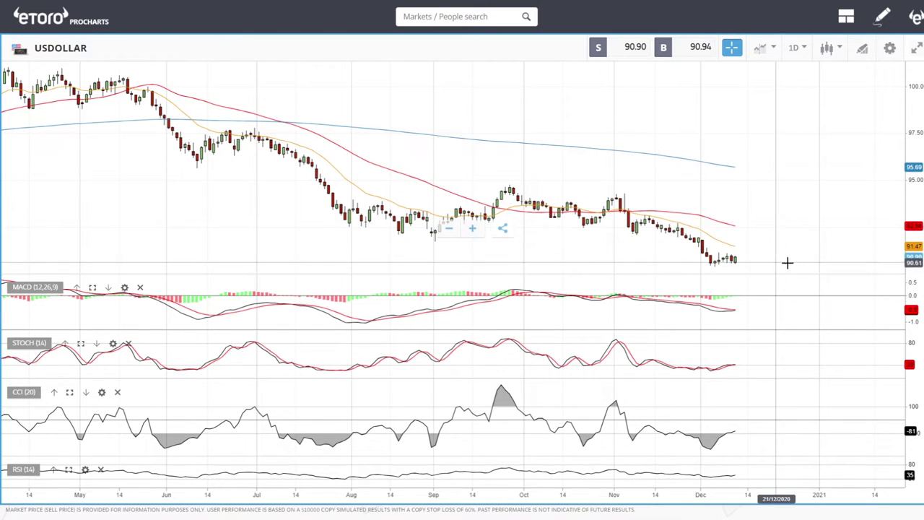
pyautogui.moveTo(787, 265); pyautogui.dragTo(754, 262)
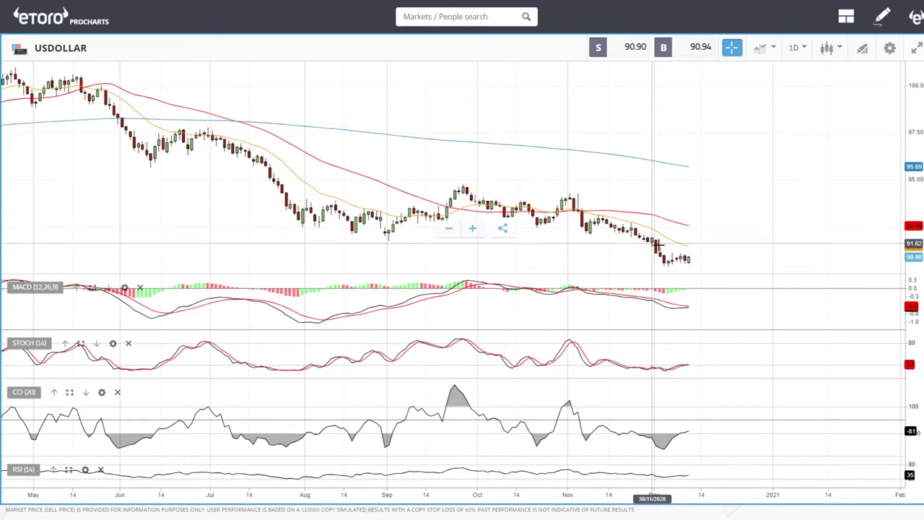
pyautogui.scroll(-5, 694, 208)
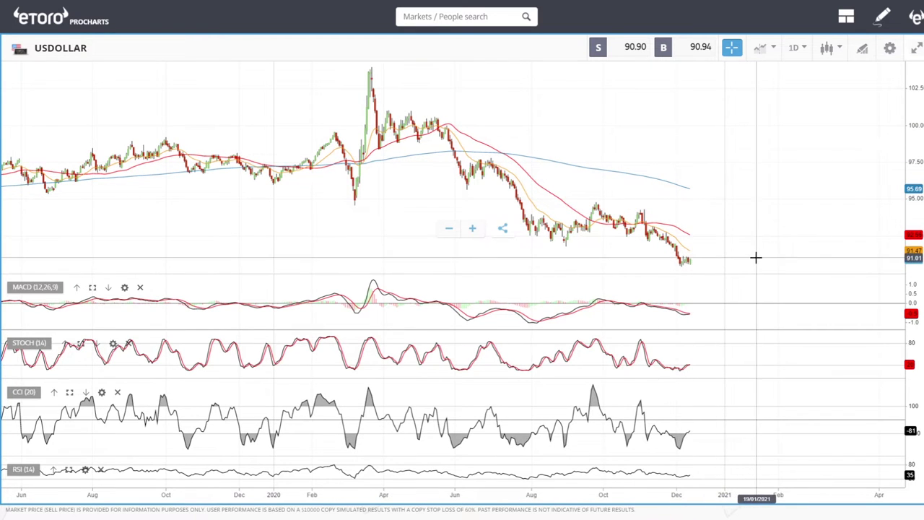
pyautogui.scroll(5, 756, 264)
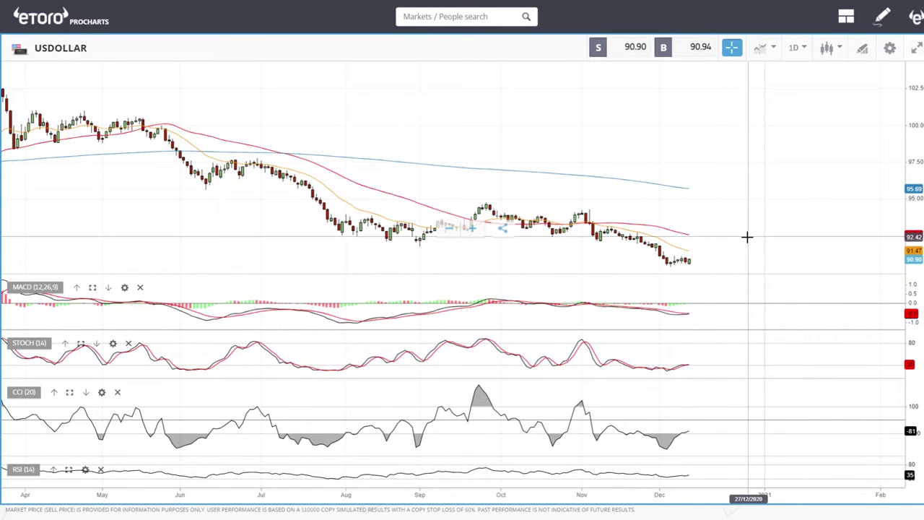
pyautogui.scroll(4, 747, 236)
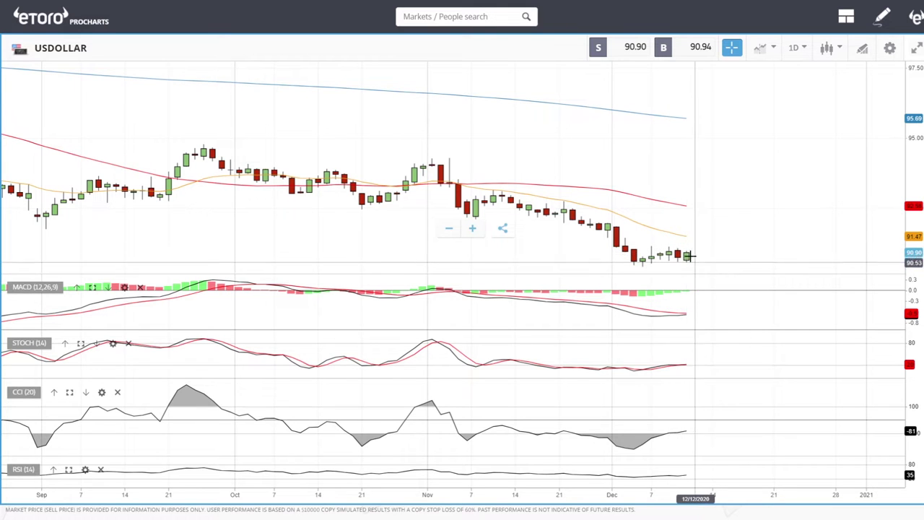
pyautogui.scroll(5, 725, 255)
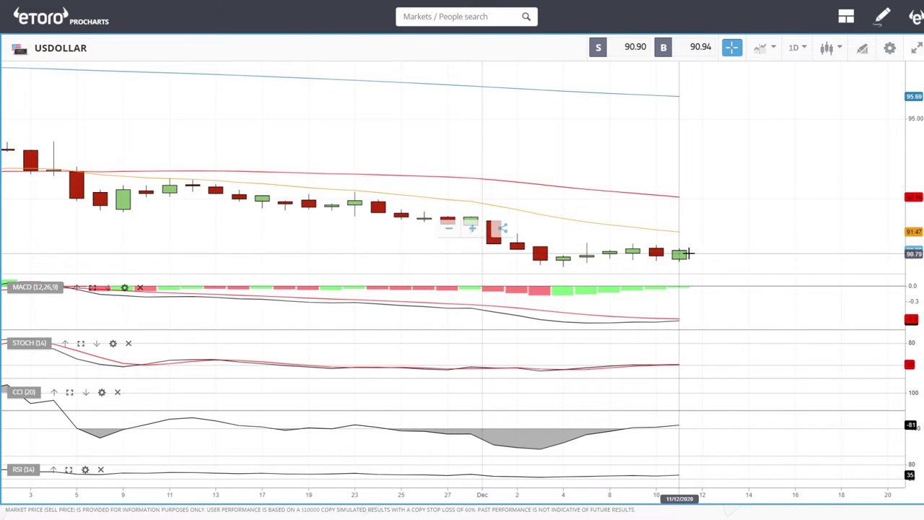
pyautogui.scroll(-5, 773, 216)
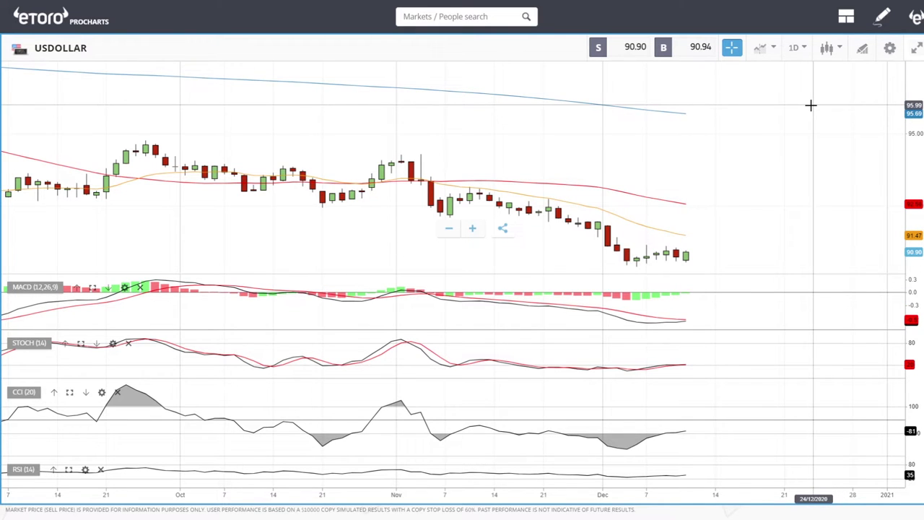
# Step: Set the USDOLLAR chart's periodicity to 4 Hour
pyautogui.click(803, 52)
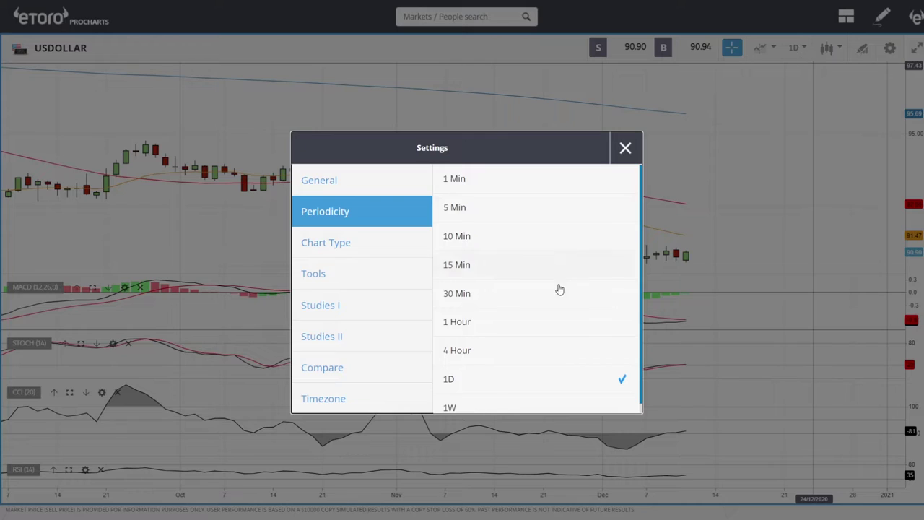
pyautogui.click(498, 352)
pyautogui.click(625, 148)
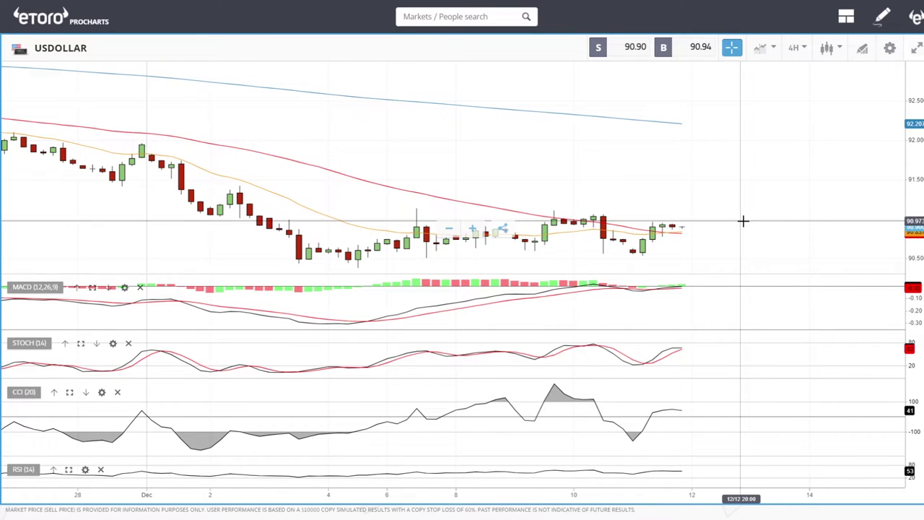
# Step: Set the USDOLLAR chart's periodicity to 1 Hour and review the price action since early December
pyautogui.click(797, 49)
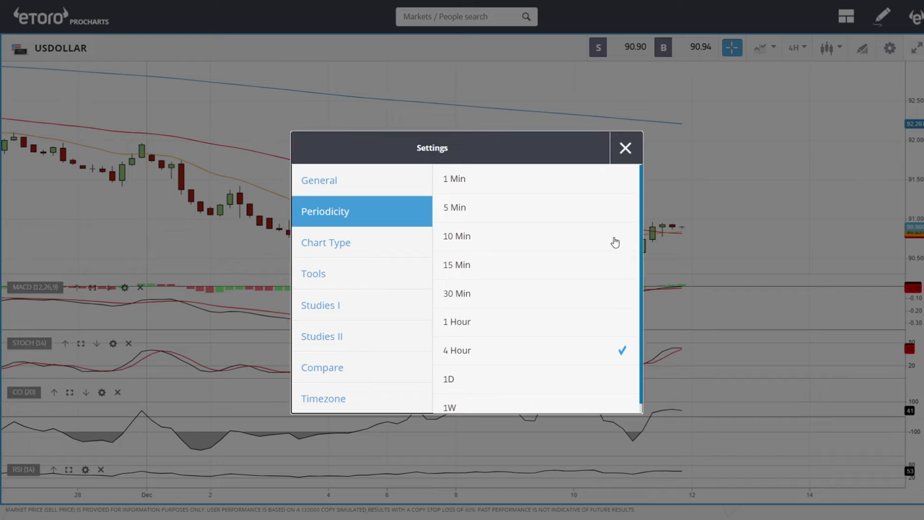
pyautogui.click(625, 148)
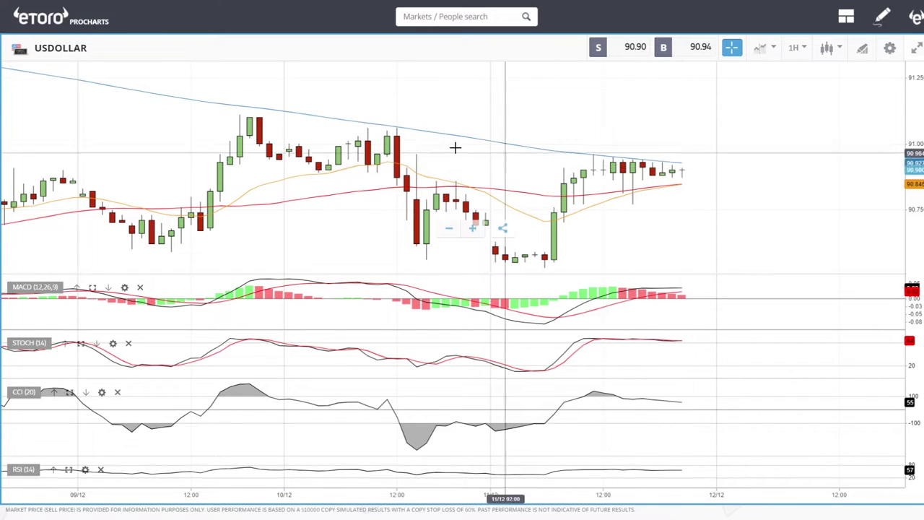
pyautogui.scroll(-3, 739, 179)
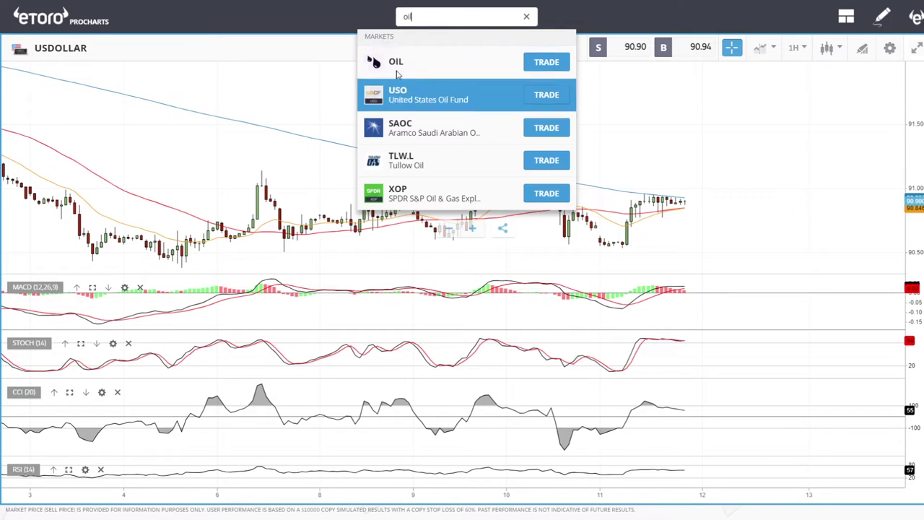
# Step: Open the OIL market's chart and set its periodicity to 1D
pyautogui.click(433, 60)
pyautogui.click(796, 49)
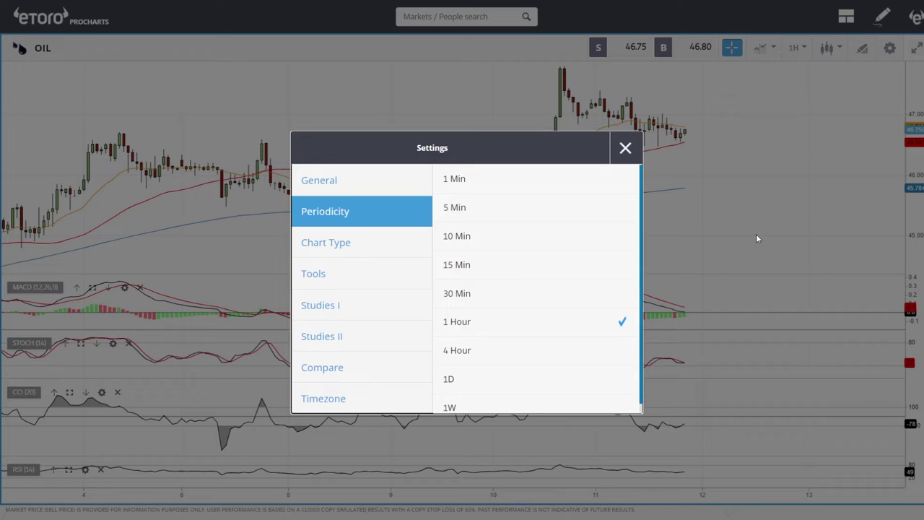
pyautogui.click(498, 384)
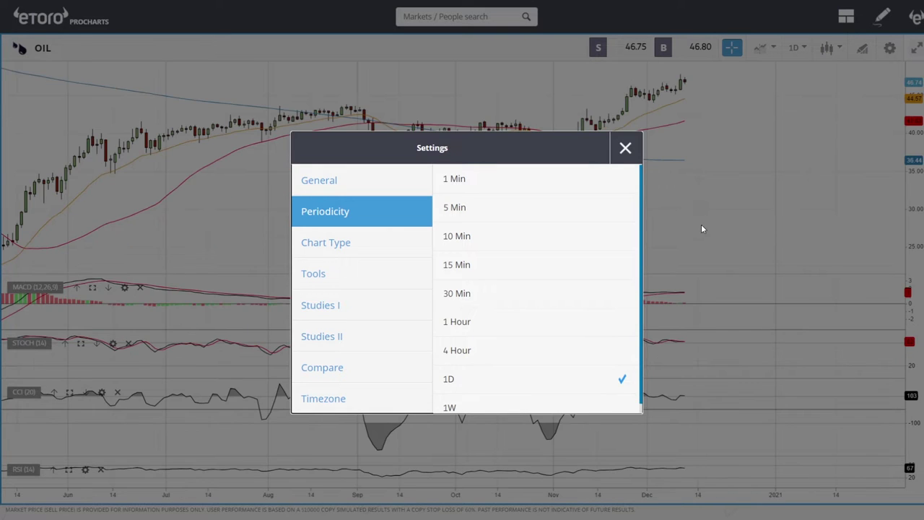
pyautogui.click(634, 150)
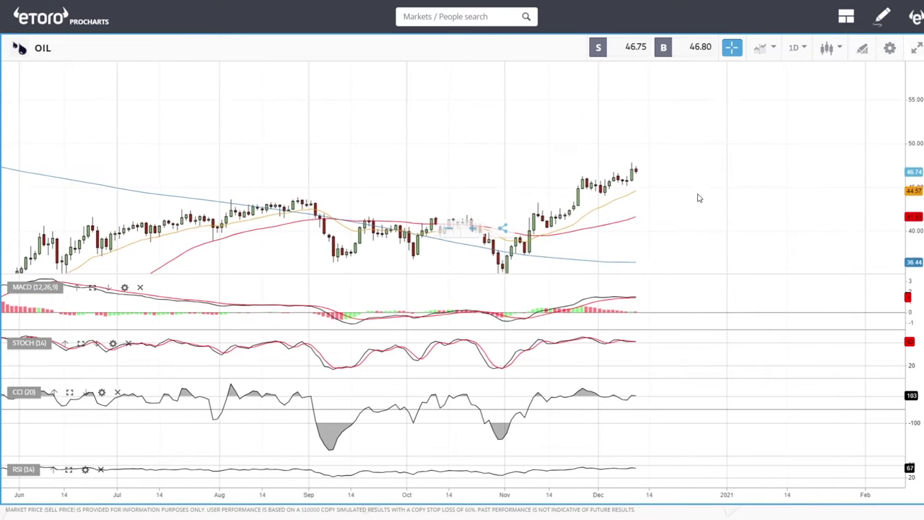
# Step: Review OIL's daily price action, and step the chart's periodicity down through 4 Hour to 1 Hour
pyautogui.scroll(5, 703, 161)
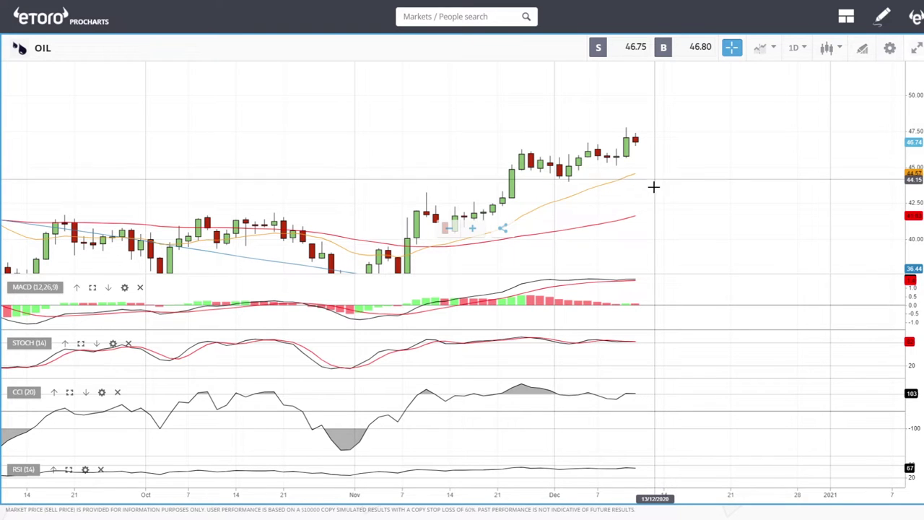
pyautogui.scroll(-4, 675, 205)
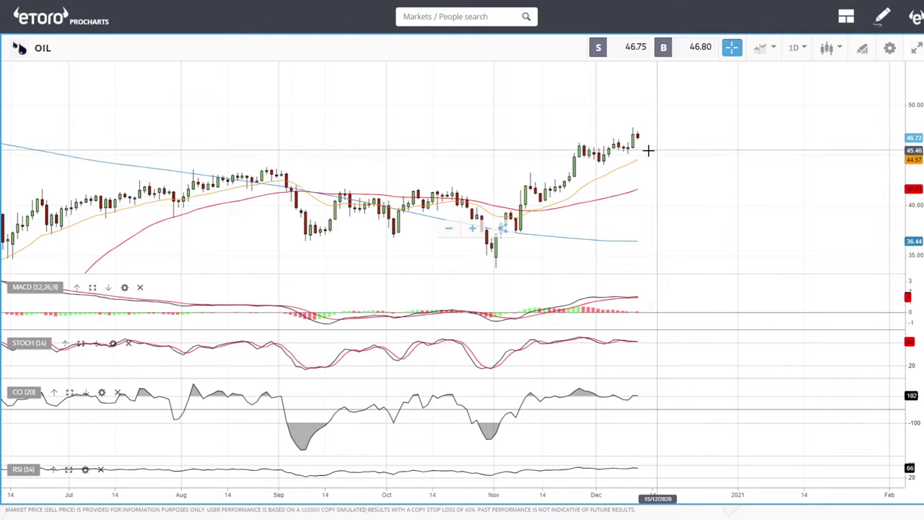
pyautogui.scroll(2, 703, 219)
pyautogui.scroll(2, 704, 219)
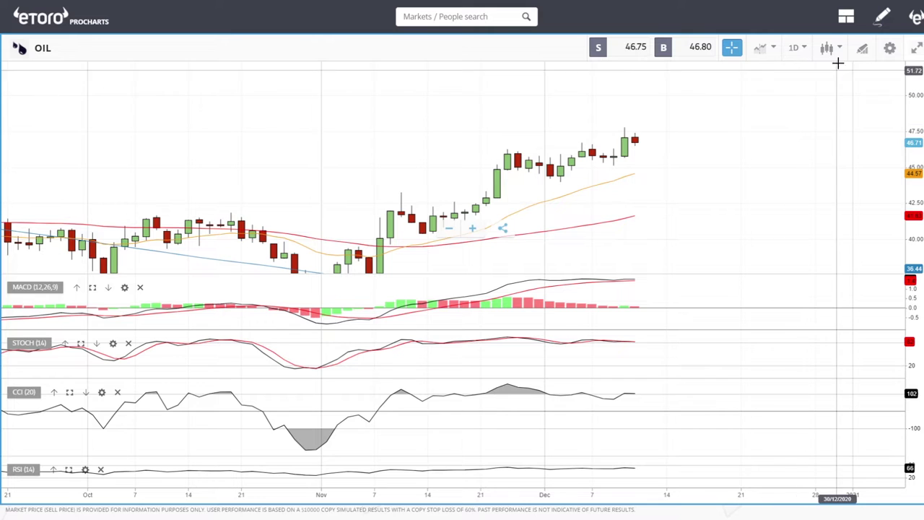
pyautogui.click(802, 52)
pyautogui.click(478, 351)
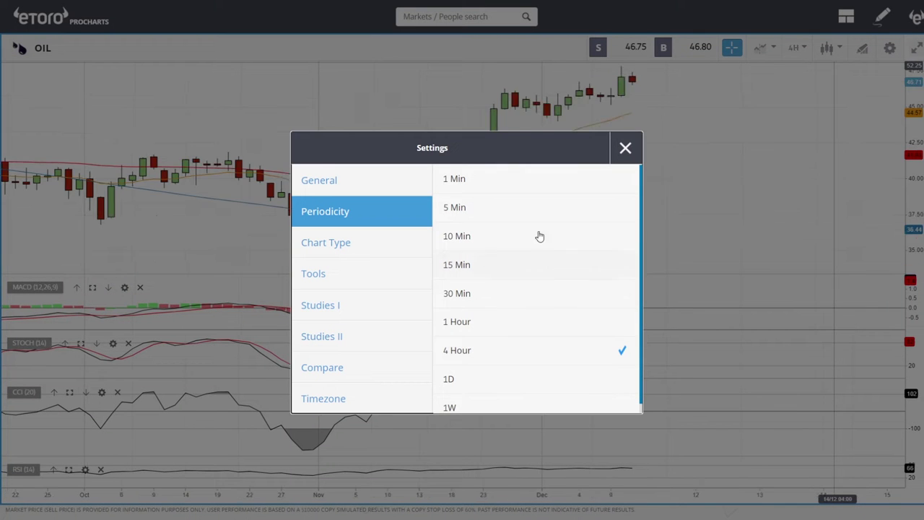
pyautogui.click(624, 149)
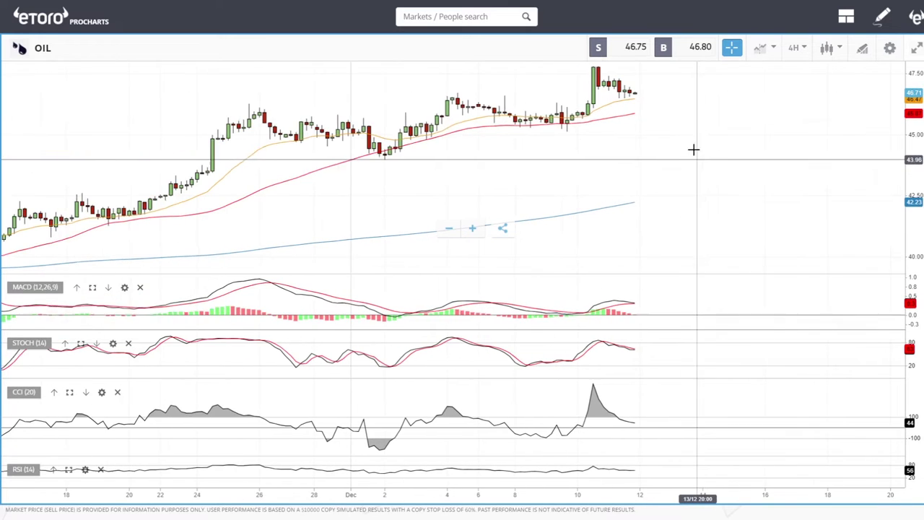
pyautogui.click(795, 47)
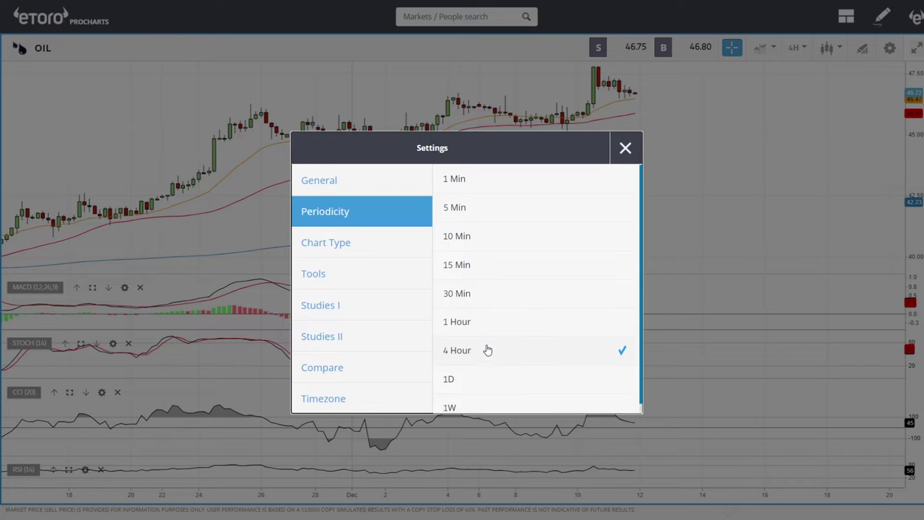
pyautogui.click(624, 148)
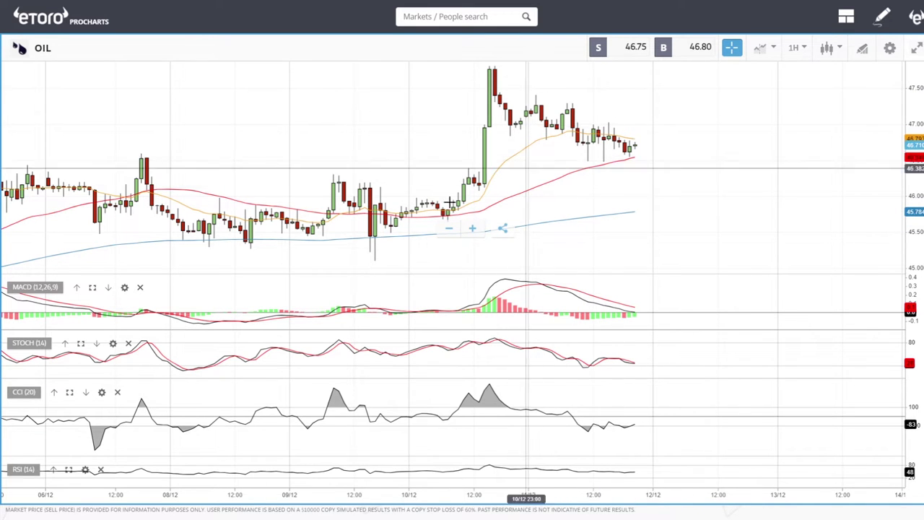
# Step: Draw a descending trend line with the Line tool from the 10/12 15:00 peak along the falling highs
pyautogui.click(862, 48)
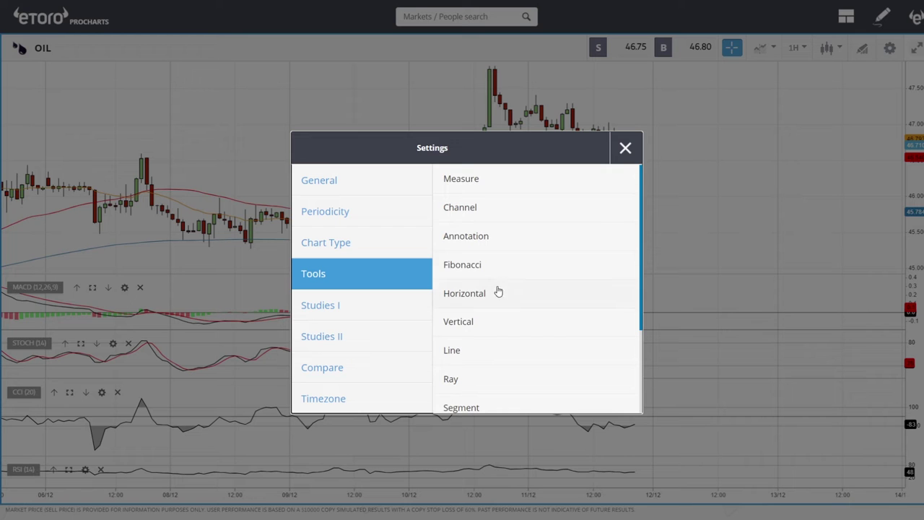
pyautogui.click(463, 349)
pyautogui.click(510, 73)
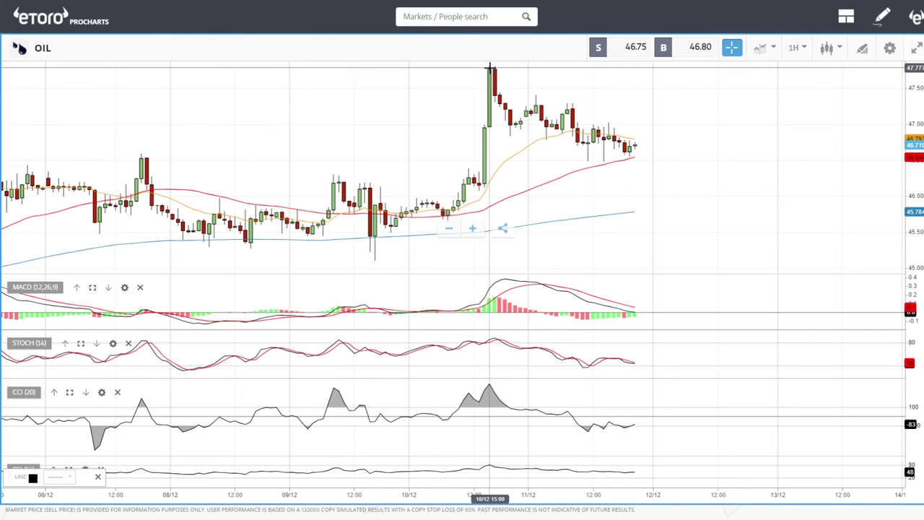
pyautogui.click(676, 152)
# Step: Draw a rising support line with the Line tool under OIL's lows, from the latest candles back to the 10/12 lows
pyautogui.click(862, 47)
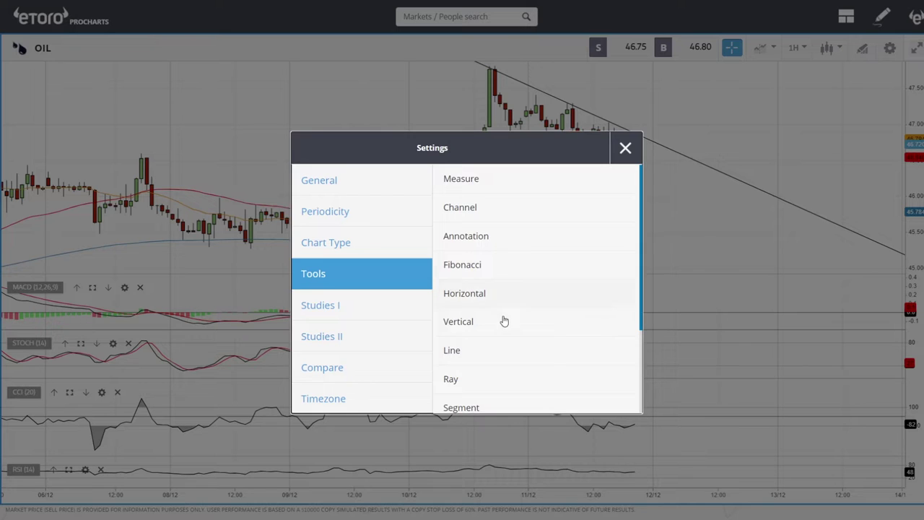
pyautogui.click(452, 350)
pyautogui.click(639, 146)
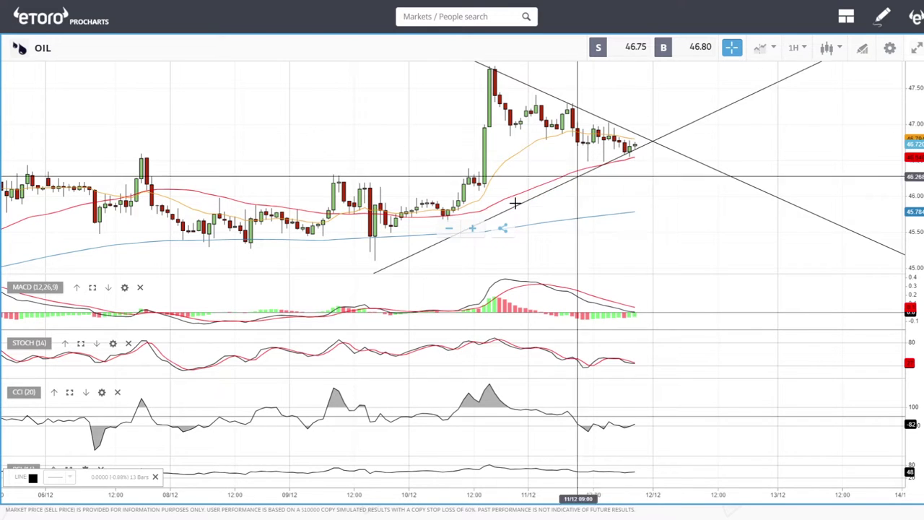
pyautogui.click(408, 232)
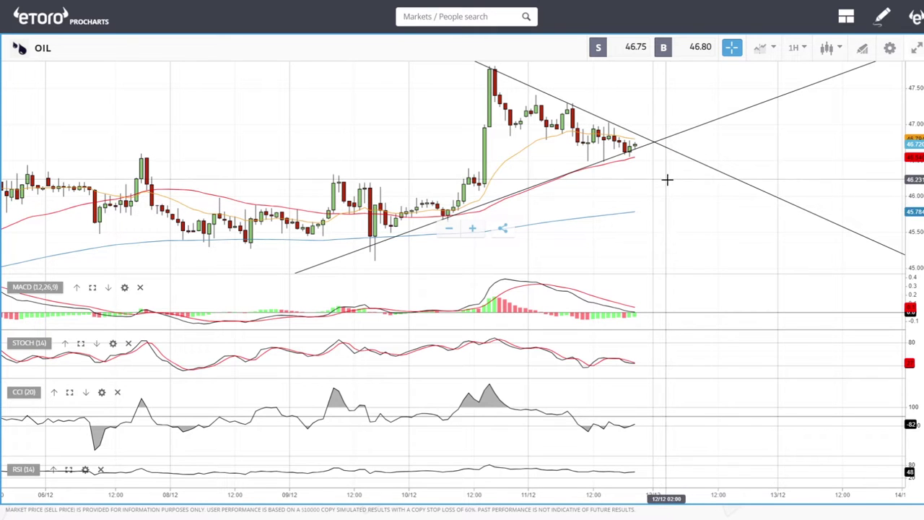
pyautogui.click(632, 158)
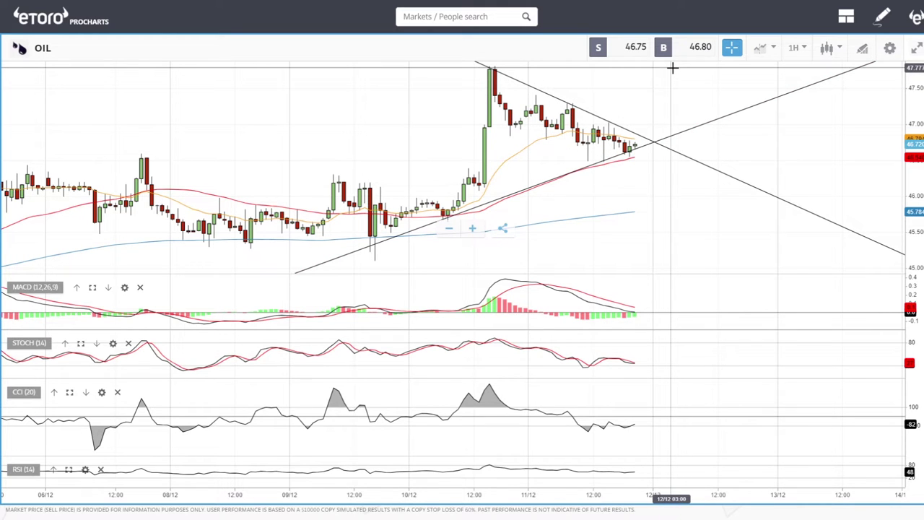
# Step: Review the two trend lines against OIL's wider hourly history and set the chart's periodicity to 1D
pyautogui.scroll(-5, 704, 227)
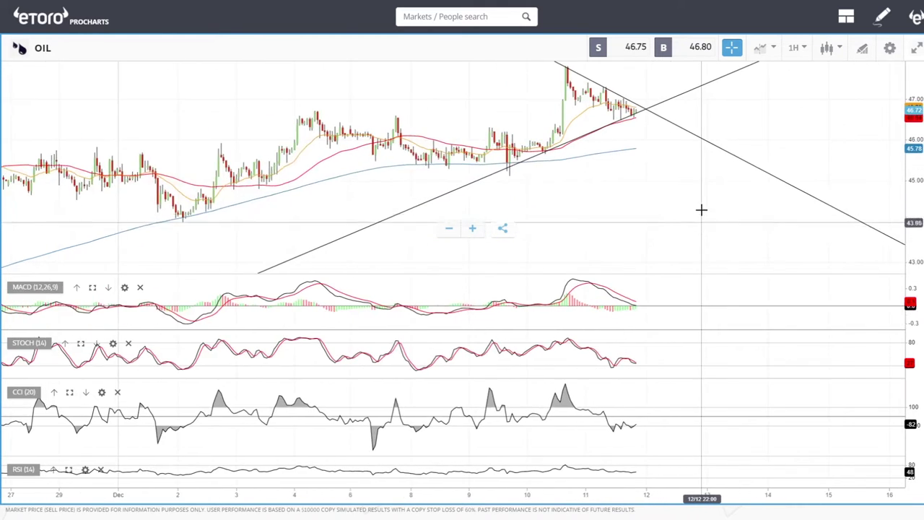
pyautogui.moveTo(669, 180); pyautogui.dragTo(637, 223)
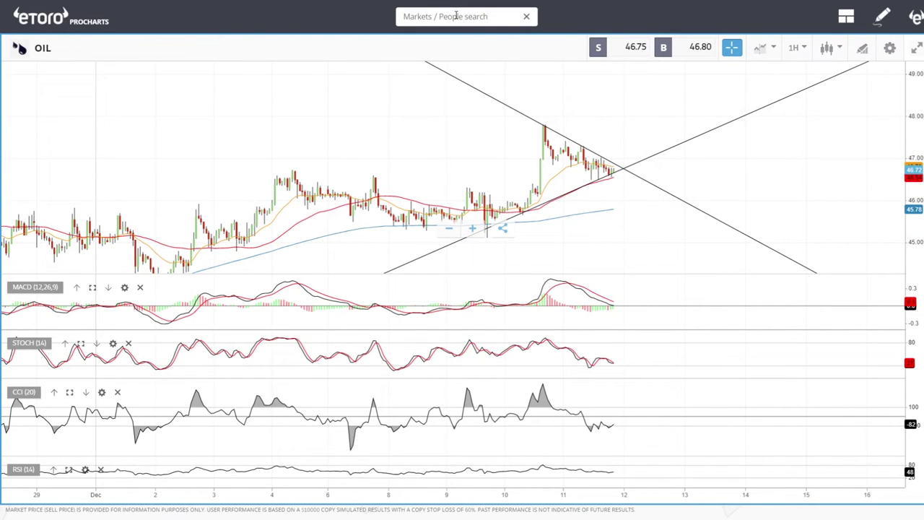
pyautogui.click(794, 48)
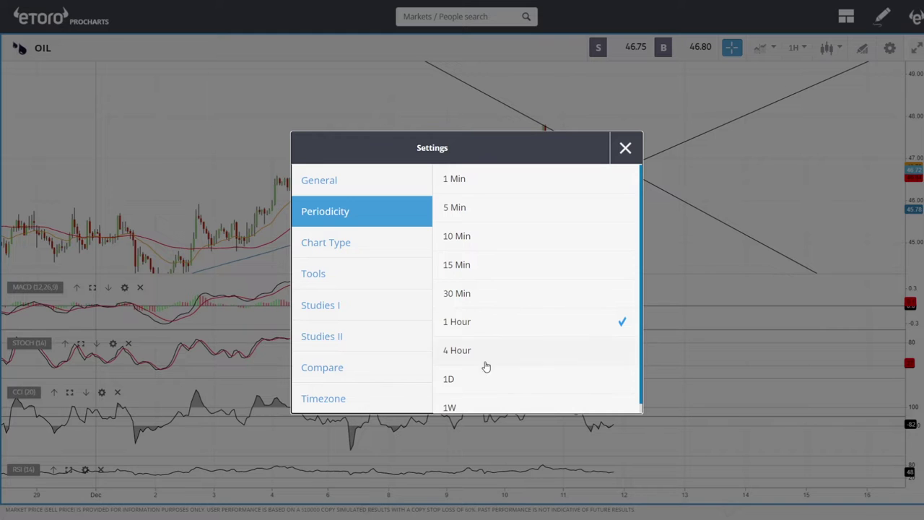
pyautogui.click(470, 383)
pyautogui.click(624, 149)
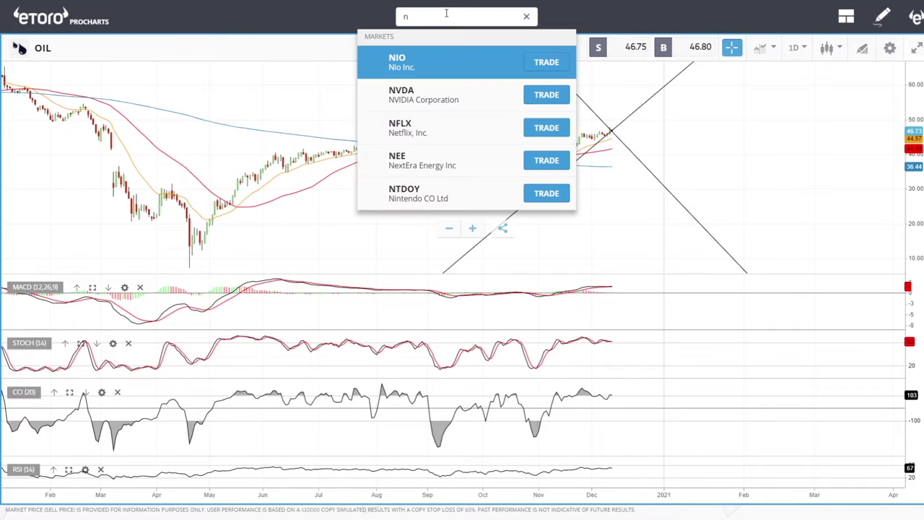
# Step: Search the markets for "nat" and open the NATGAS chart
pyautogui.click(446, 13)
pyautogui.write('nat')
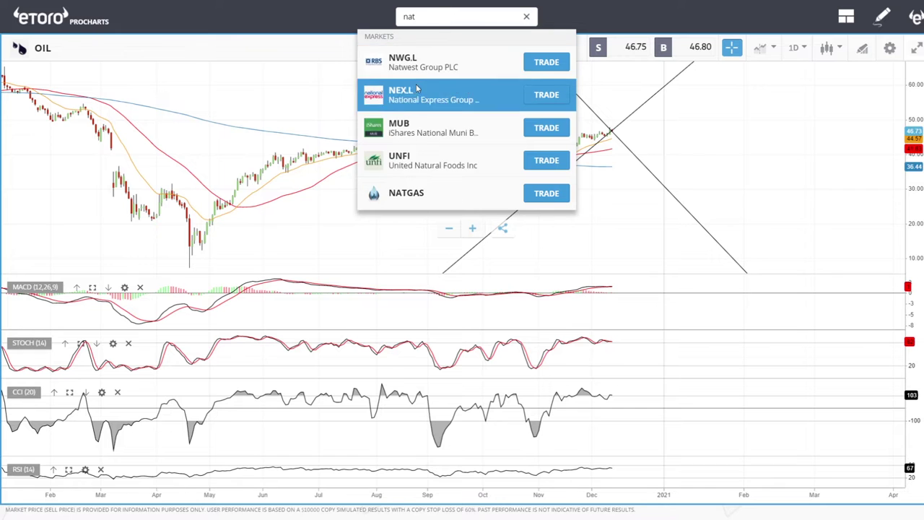
pyautogui.click(412, 196)
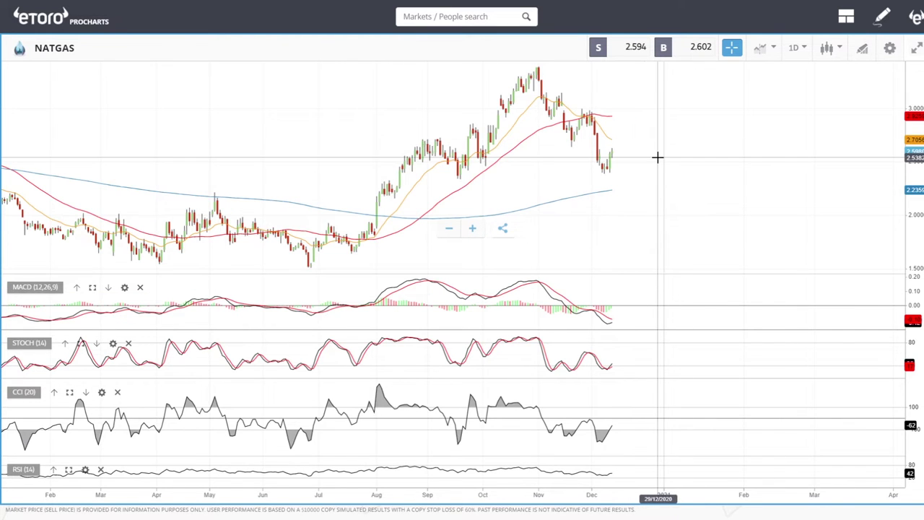
# Step: Review NATGAS's recent daily candles against the longer trend, and search the markets for "cop" to open the COPPER chart
pyautogui.scroll(4, 656, 154)
pyautogui.scroll(2, 656, 156)
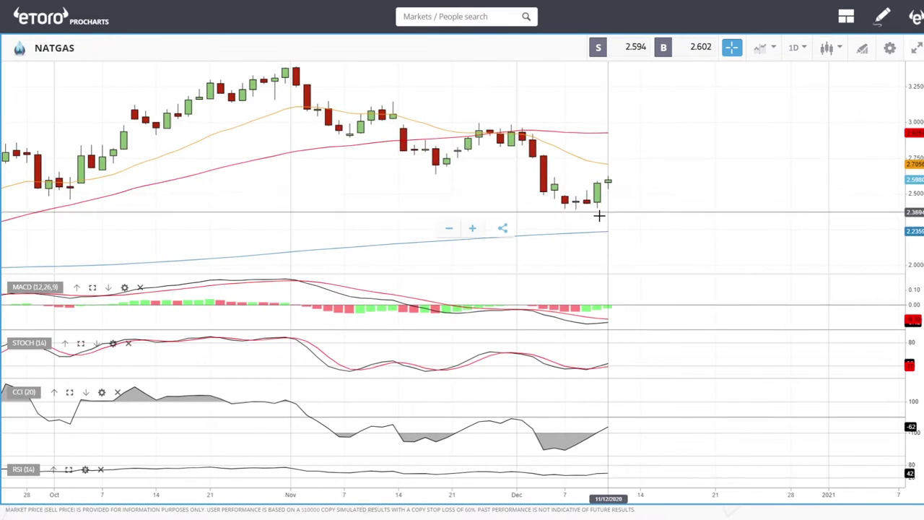
pyautogui.scroll(-3, 665, 198)
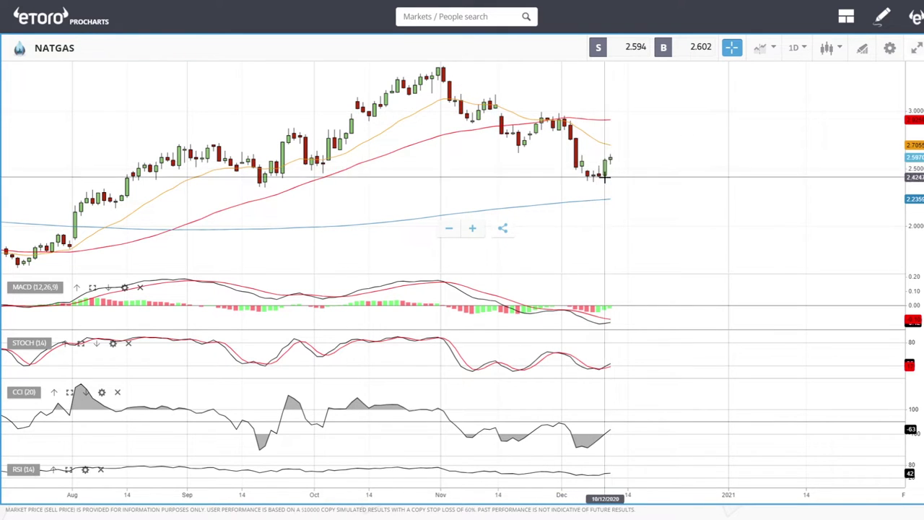
pyautogui.scroll(2, 671, 149)
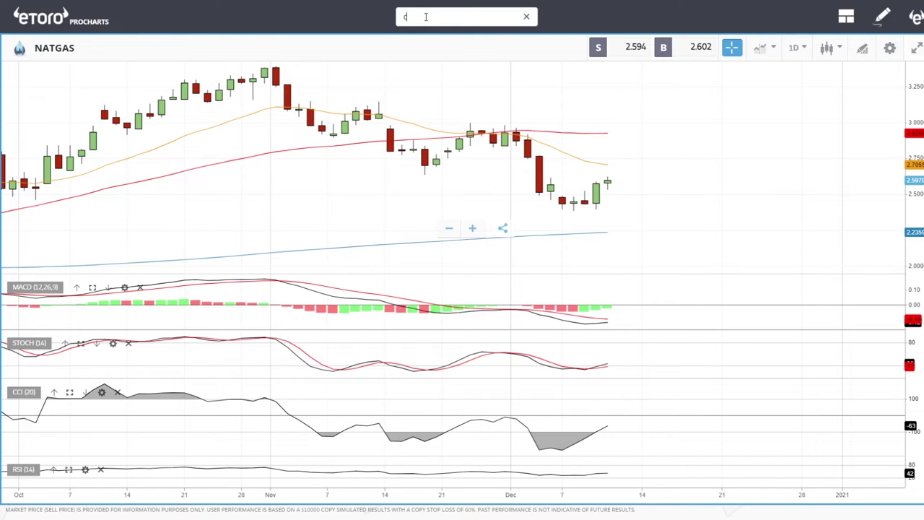
pyautogui.write('op')
pyautogui.click(448, 94)
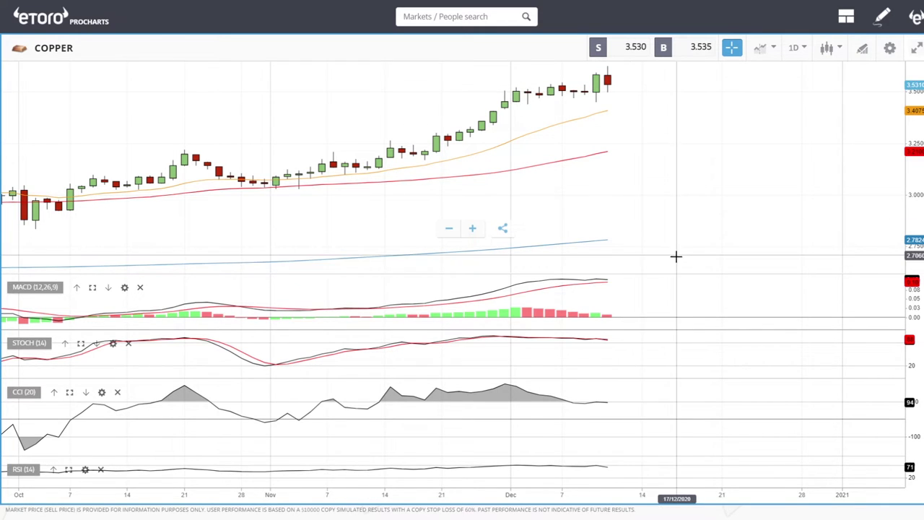
# Step: Review COPPER's daily trend over recent months, and find GOLD in the market search to open its chart
pyautogui.scroll(-6, 674, 231)
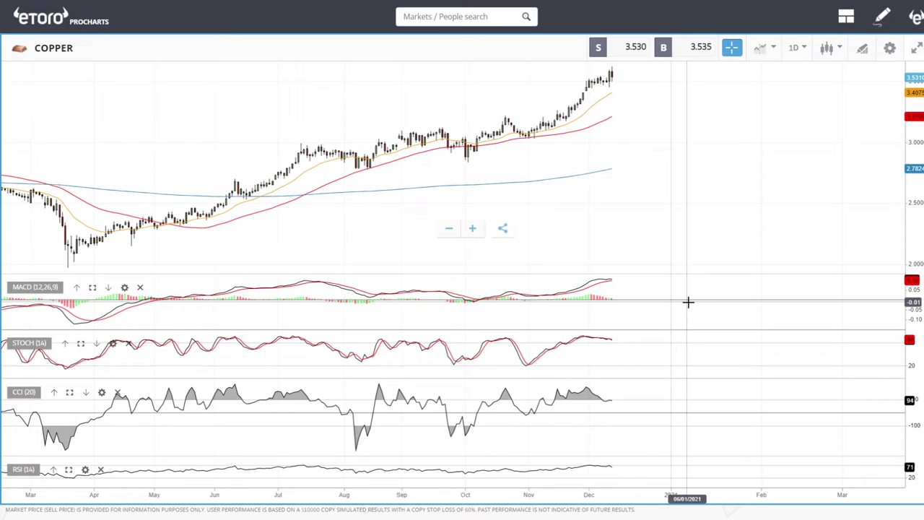
pyautogui.scroll(5, 671, 181)
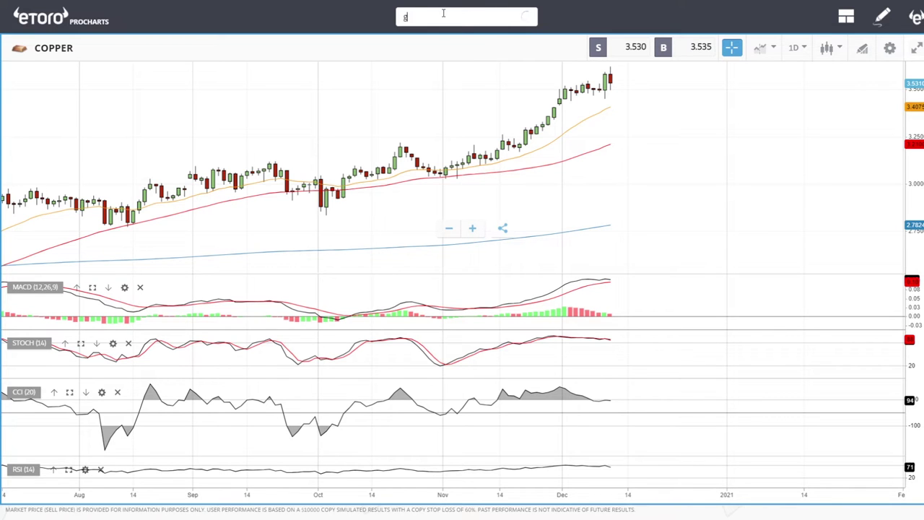
pyautogui.write('l')
pyautogui.click(433, 158)
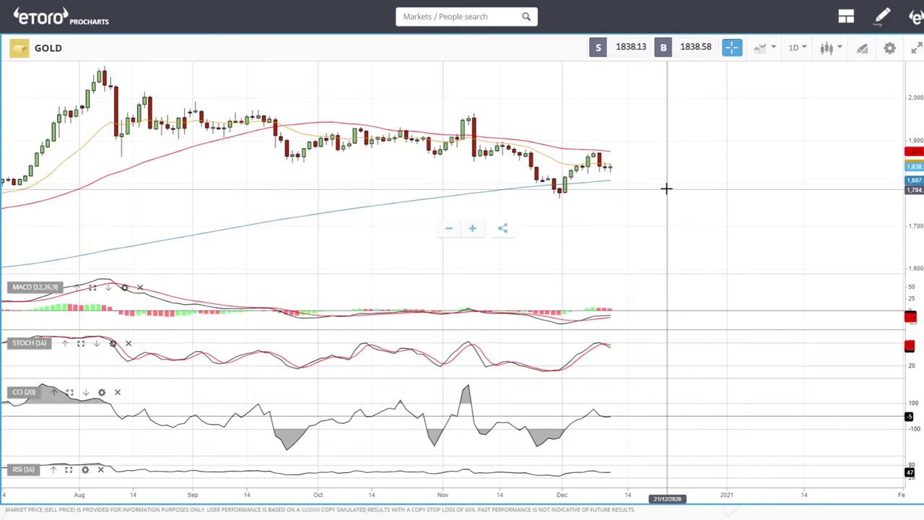
# Step: Draw a descending trend line with the Line tool from GOLD's August 2020 peak along the falling highs, touching the November high
pyautogui.scroll(2, 666, 188)
pyautogui.scroll(2, 661, 191)
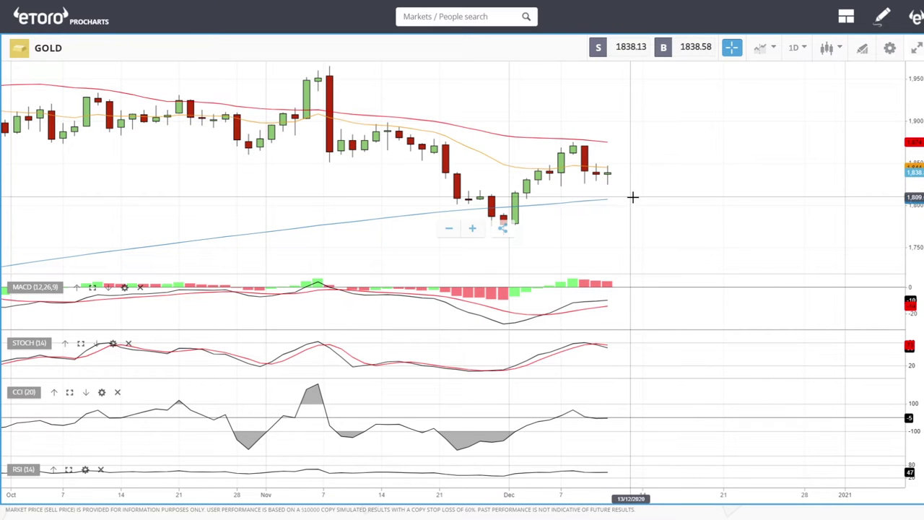
pyautogui.scroll(-6, 642, 199)
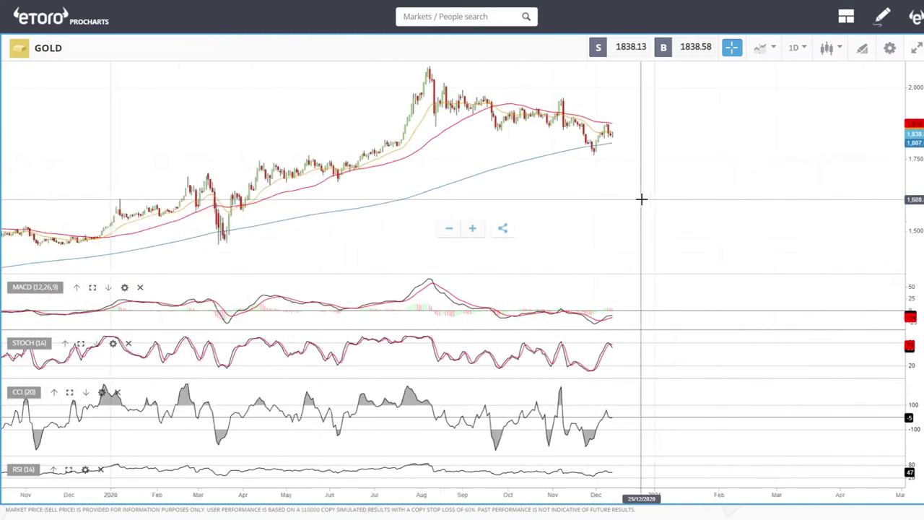
pyautogui.click(863, 48)
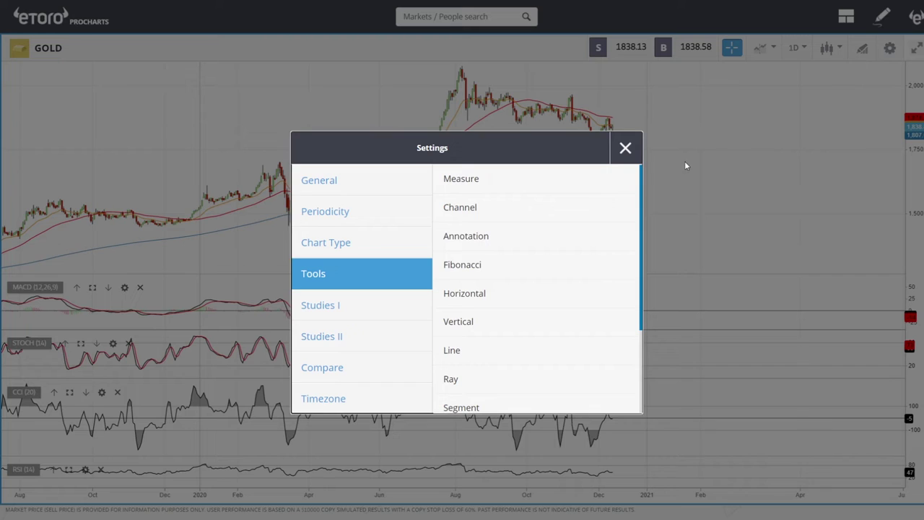
pyautogui.click(460, 351)
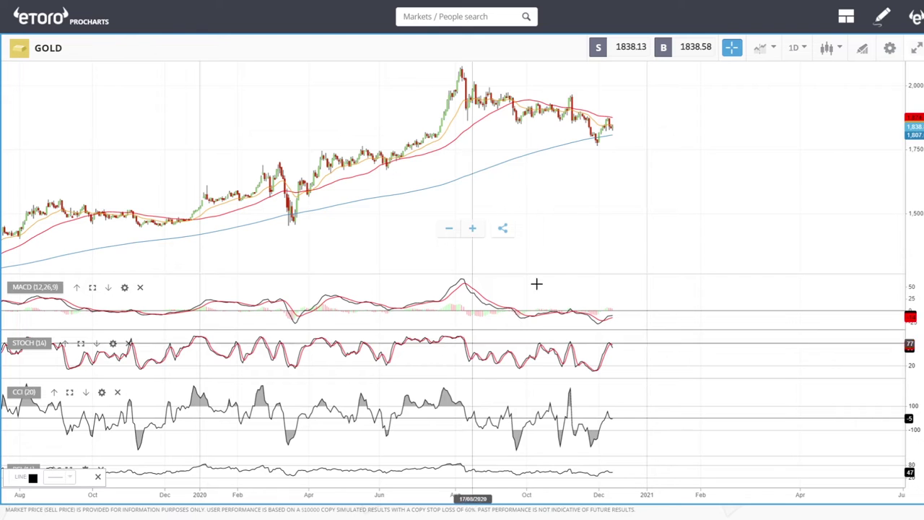
pyautogui.click(462, 65)
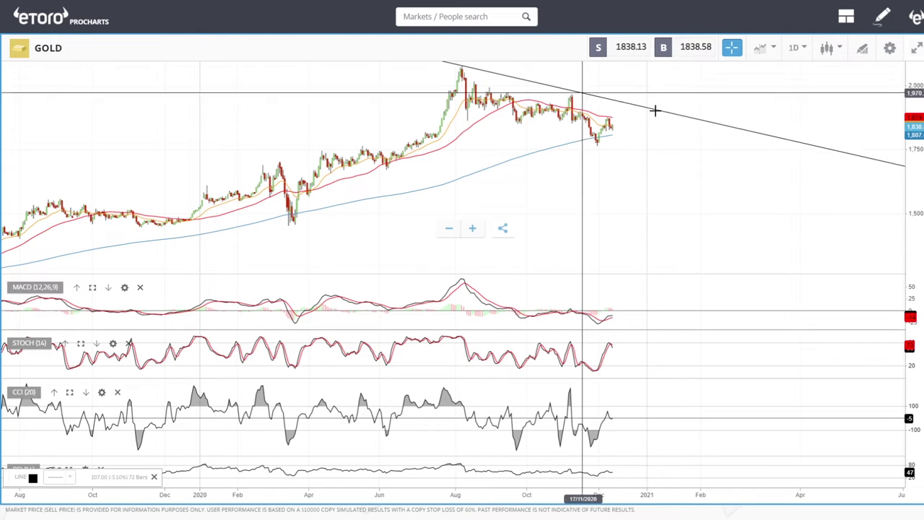
pyautogui.click(699, 127)
# Step: Draw a rising support line with the Line tool from GOLD's March 2020 low through the low around the start of December
pyautogui.click(863, 47)
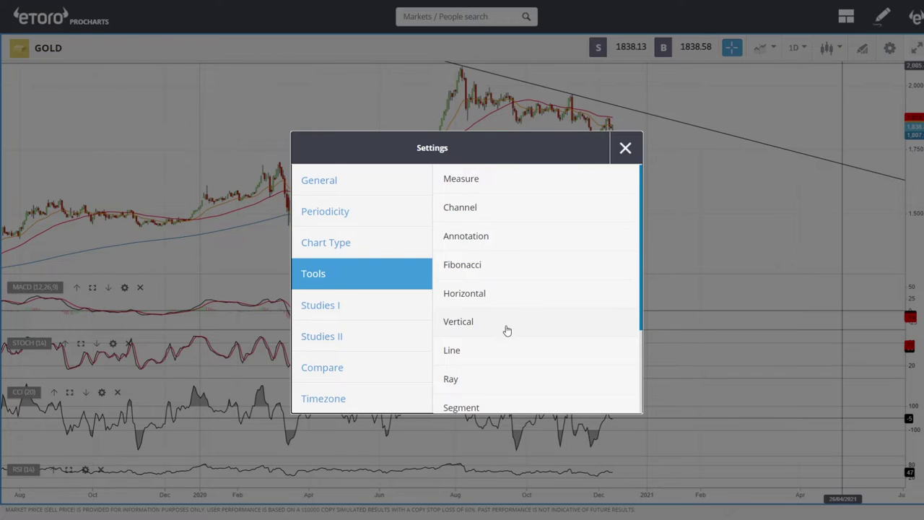
pyautogui.click(489, 352)
pyautogui.click(294, 223)
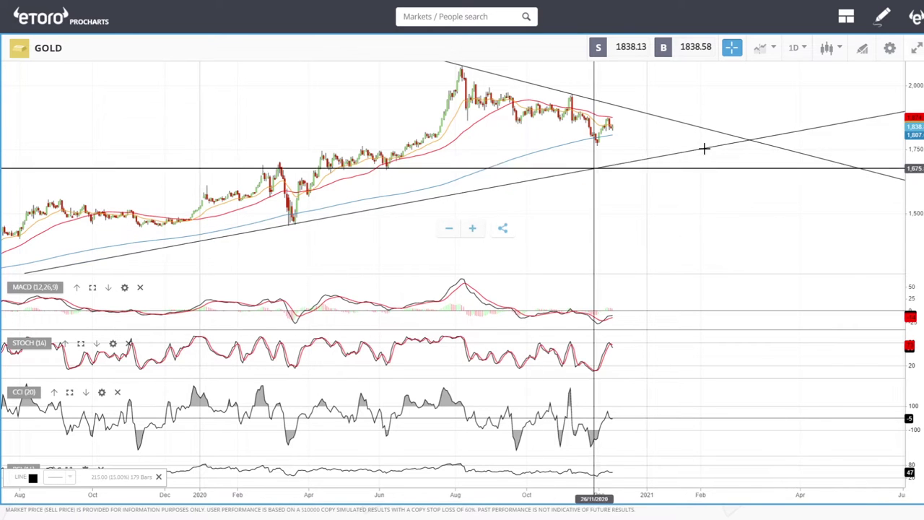
pyautogui.click(740, 109)
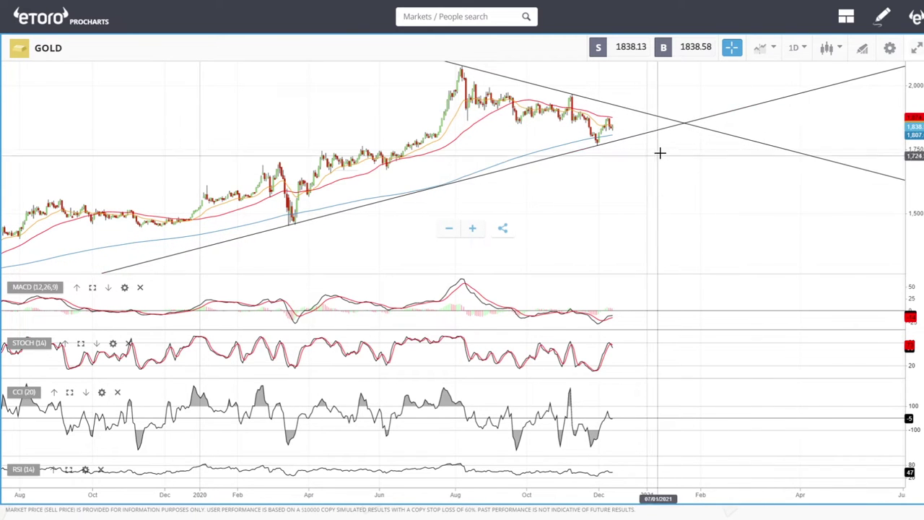
# Step: Review GOLD's recent daily candles against the two trend lines, and search the markets for "sil" to open the SILVER chart
pyautogui.scroll(5, 660, 153)
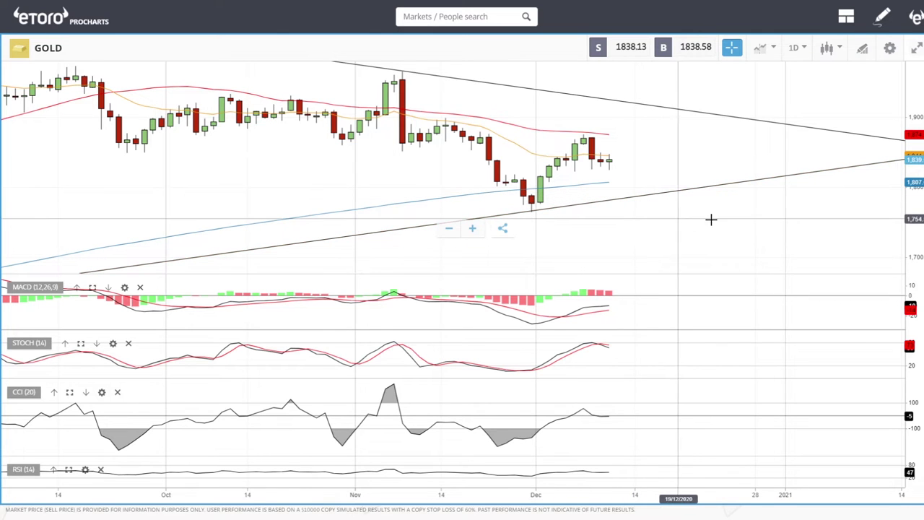
pyautogui.moveTo(747, 221); pyautogui.dragTo(588, 216)
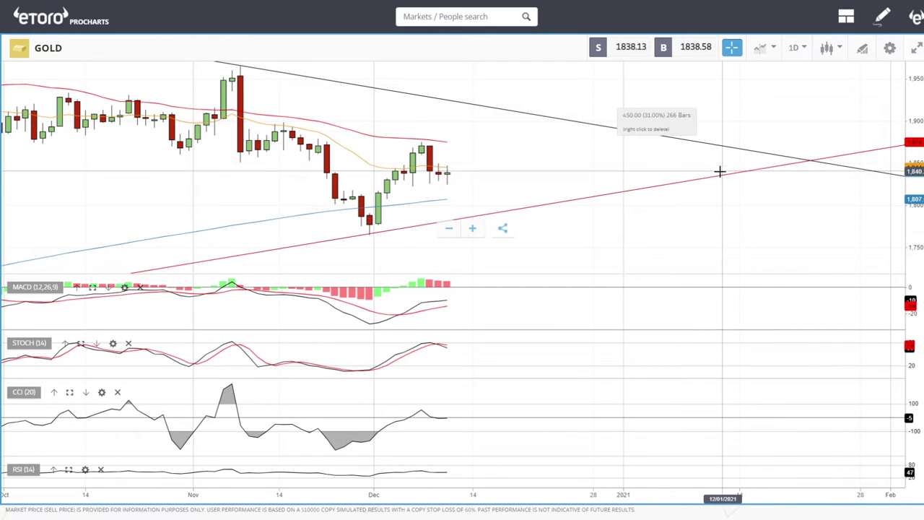
pyautogui.scroll(-5, 728, 210)
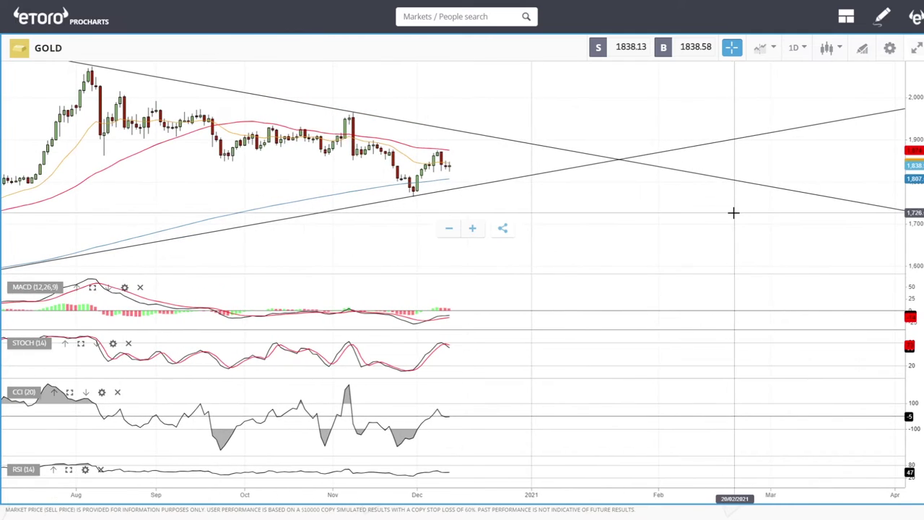
pyautogui.moveTo(599, 219); pyautogui.dragTo(683, 210)
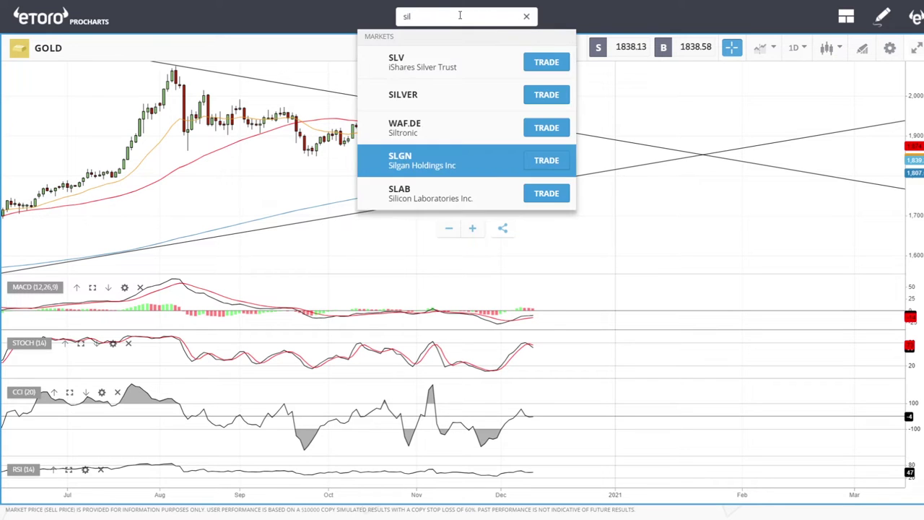
pyautogui.click(419, 94)
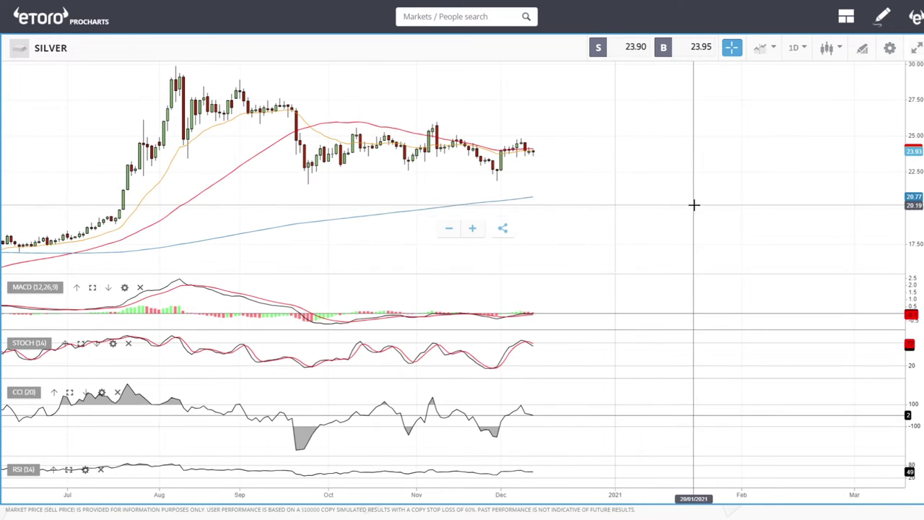
# Step: Draw a descending trend line with the Line tool from SILVER's 07/08/2020 peak along the falling highs to 31/12/2020
pyautogui.scroll(-5, 614, 185)
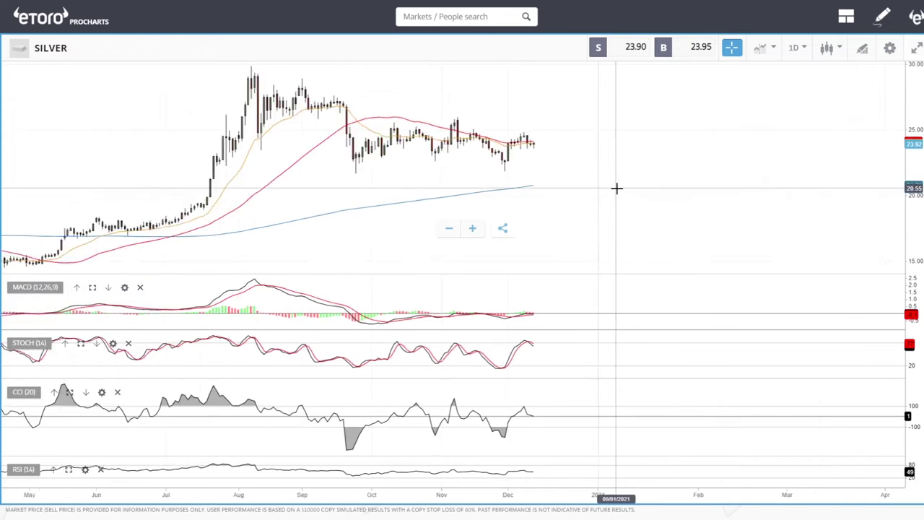
pyautogui.scroll(5, 623, 169)
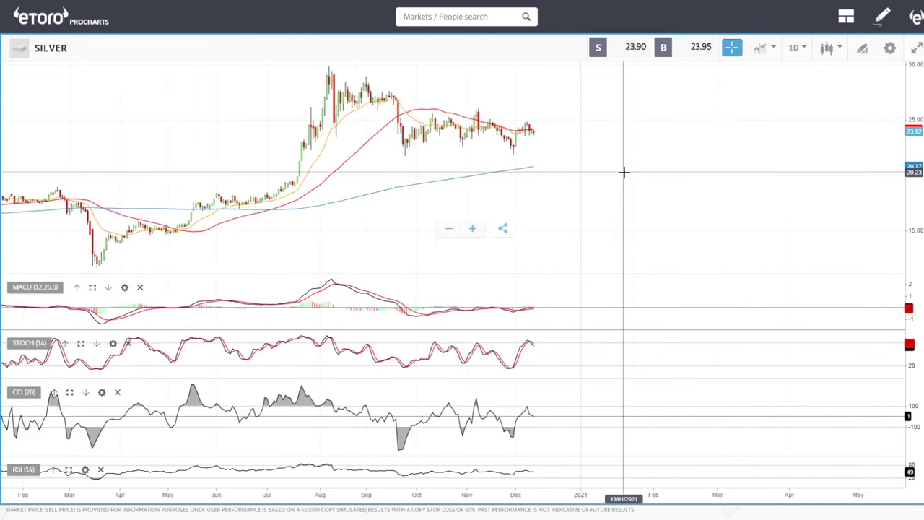
pyautogui.click(863, 47)
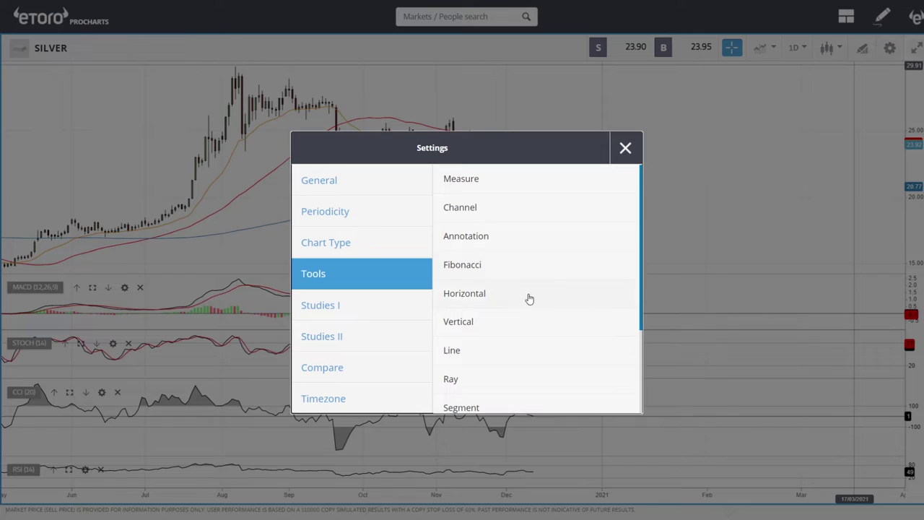
pyautogui.click(453, 351)
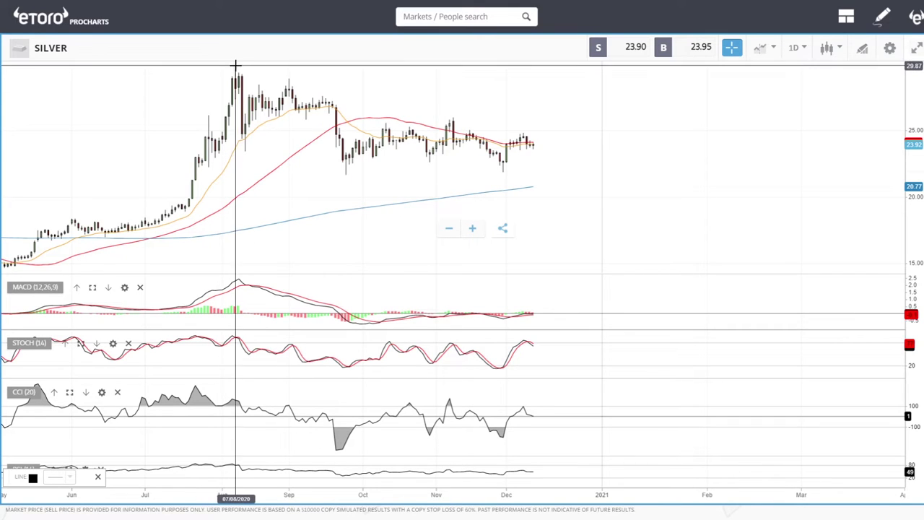
pyautogui.click(236, 65)
pyautogui.click(600, 153)
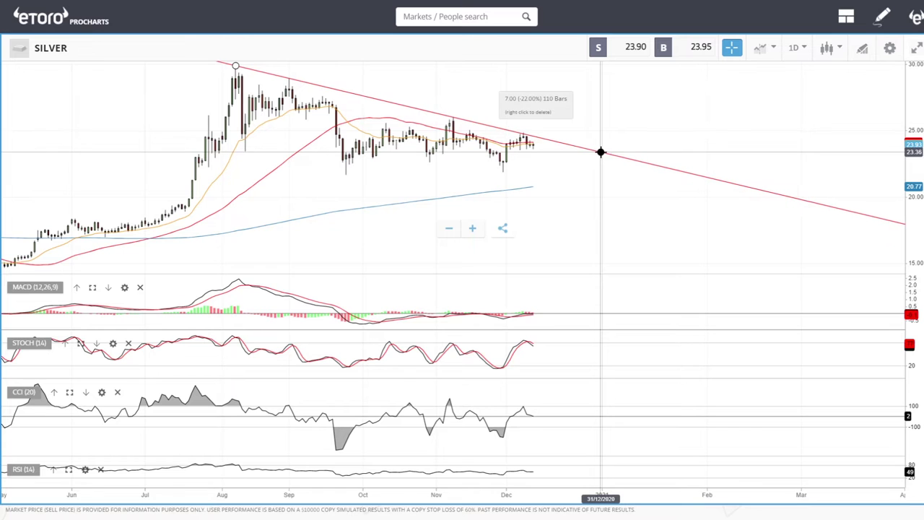
# Step: Draw a rising support line with the Line tool from SILVER's March 2020 low through the low around the start of December
pyautogui.scroll(5, 571, 178)
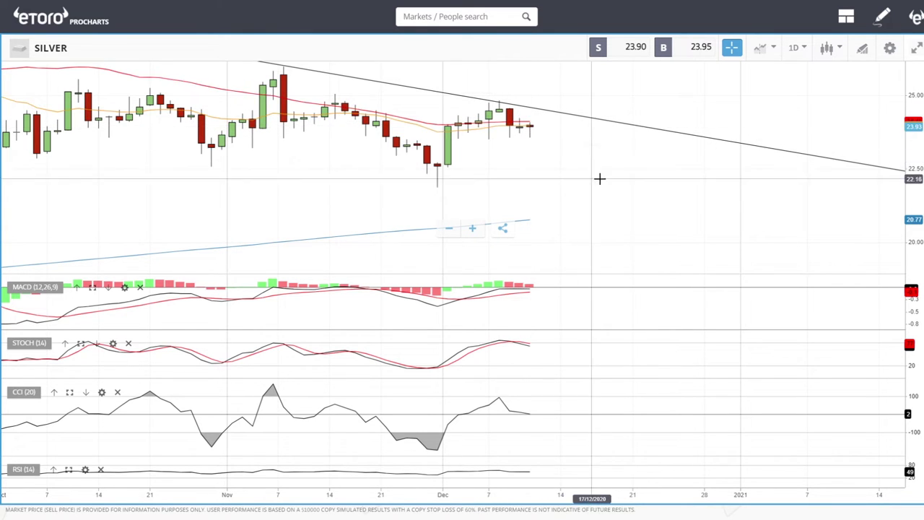
pyautogui.scroll(-5, 644, 267)
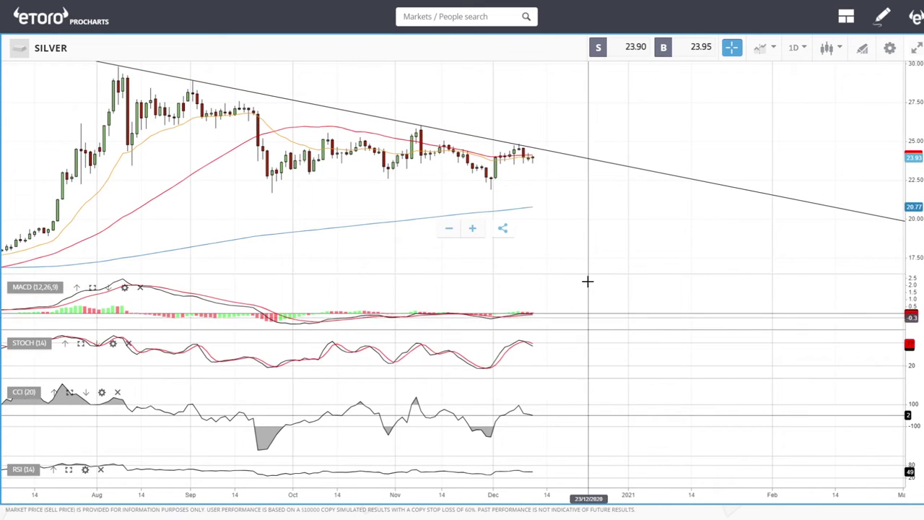
pyautogui.moveTo(546, 279); pyautogui.dragTo(725, 252)
pyautogui.scroll(-6, 744, 238)
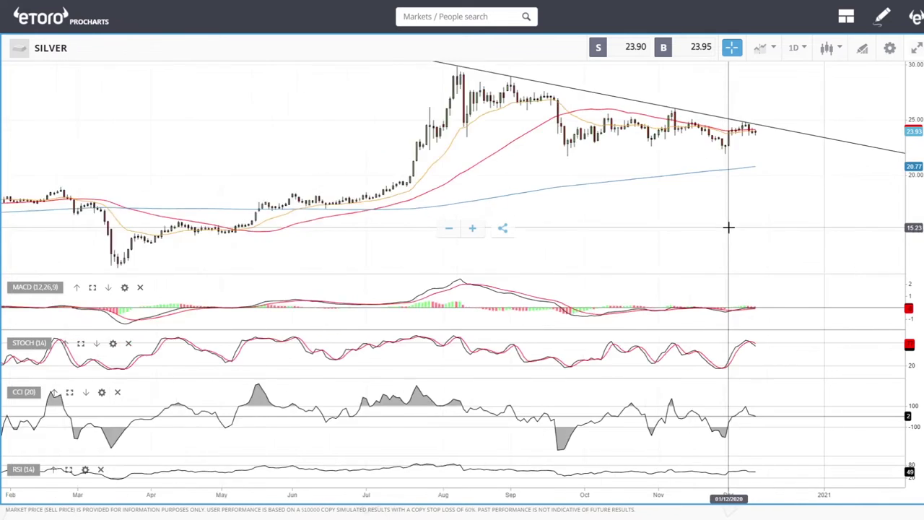
pyautogui.moveTo(691, 223); pyautogui.dragTo(668, 216)
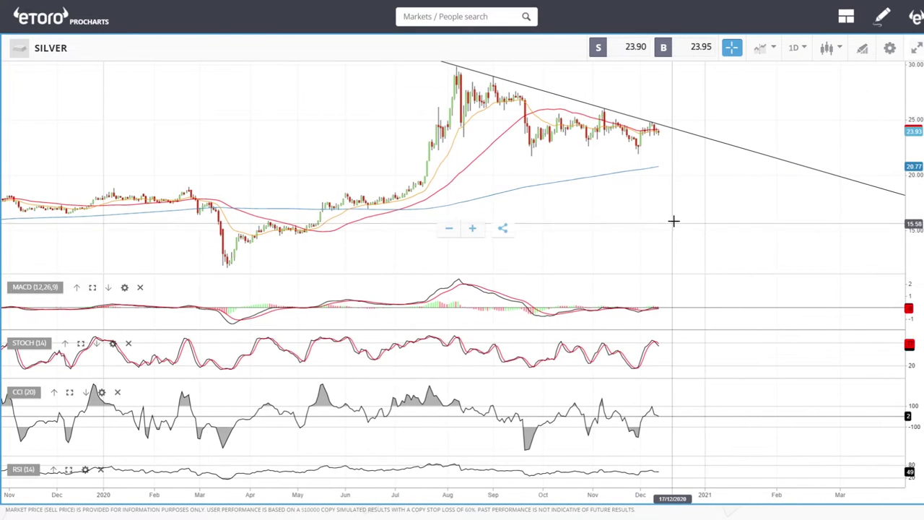
pyautogui.click(866, 49)
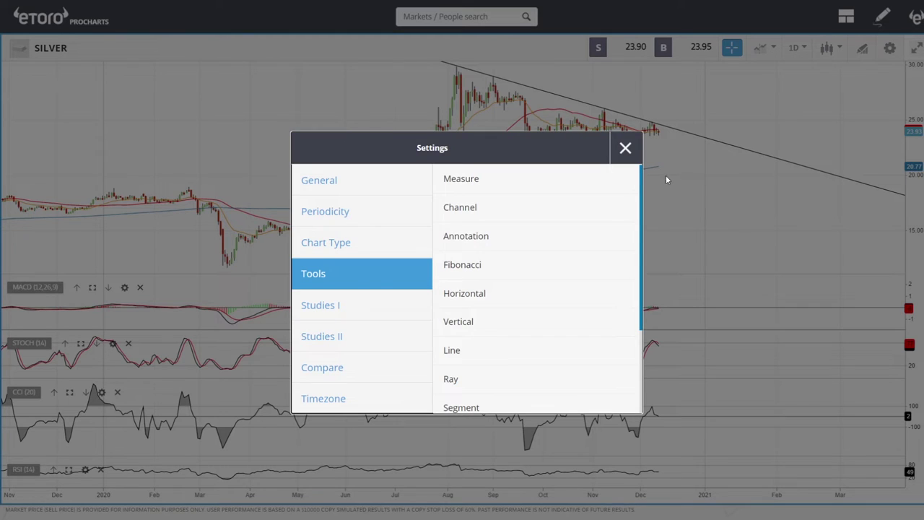
pyautogui.click(466, 355)
pyautogui.moveTo(227, 265); pyautogui.dragTo(663, 147)
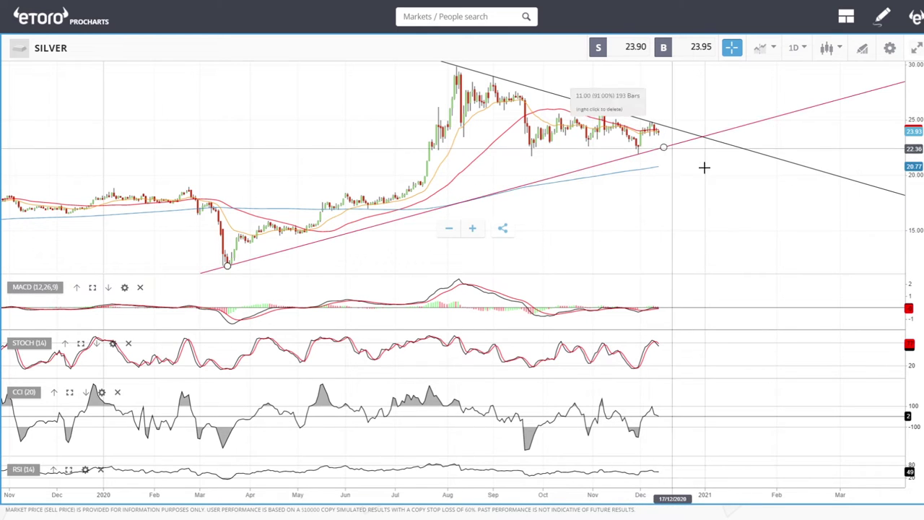
# Step: Examine SILVER's recent daily candles and longer history against the descending and rising trend lines
pyautogui.scroll(6, 720, 192)
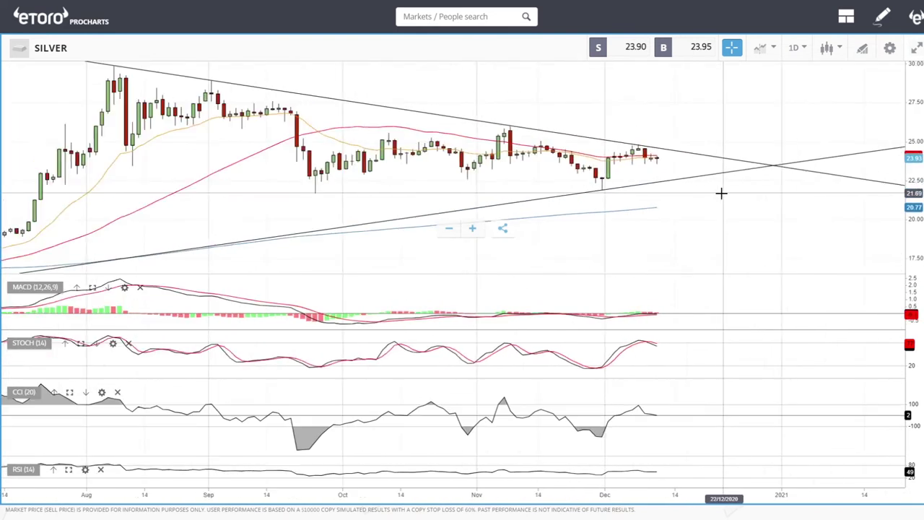
pyautogui.scroll(-1, 719, 192)
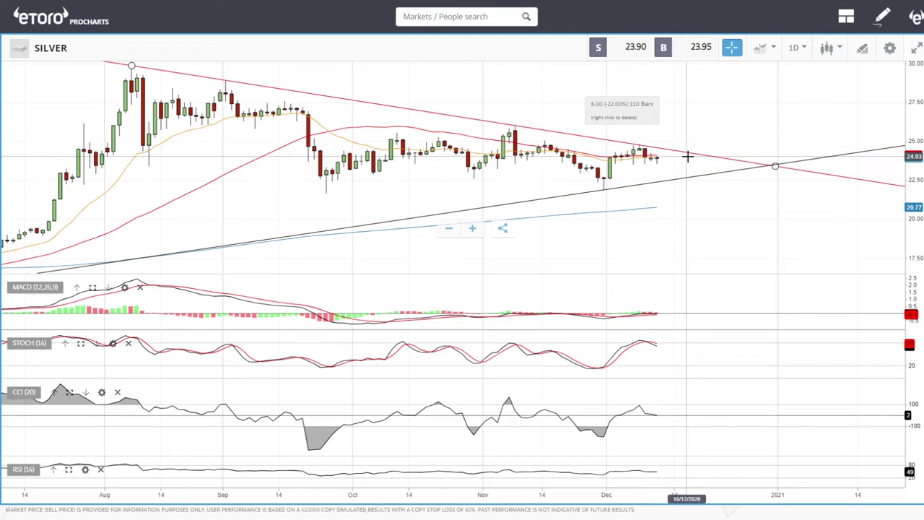
pyautogui.moveTo(764, 254); pyautogui.dragTo(635, 243)
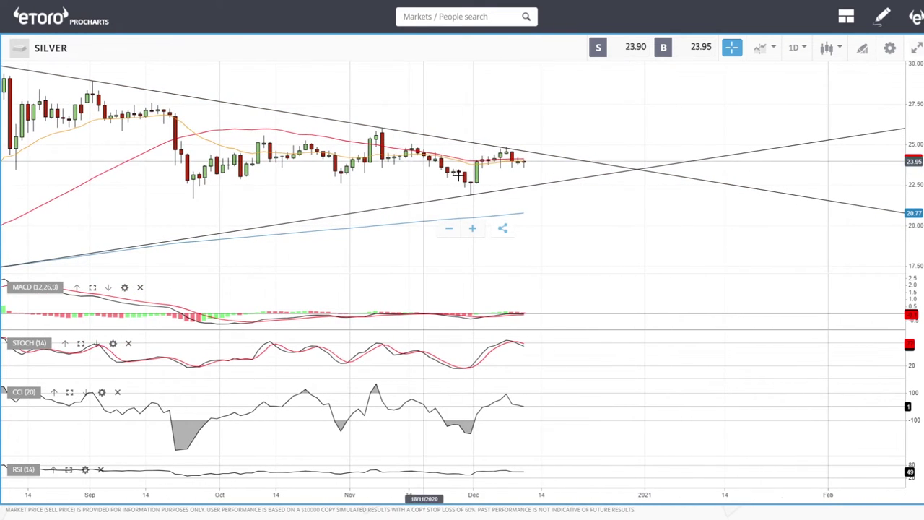
pyautogui.scroll(-5, 554, 207)
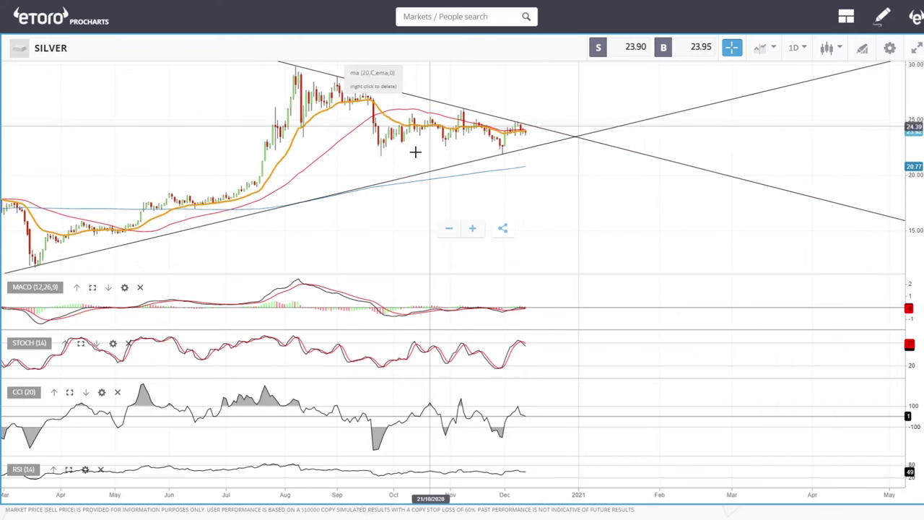
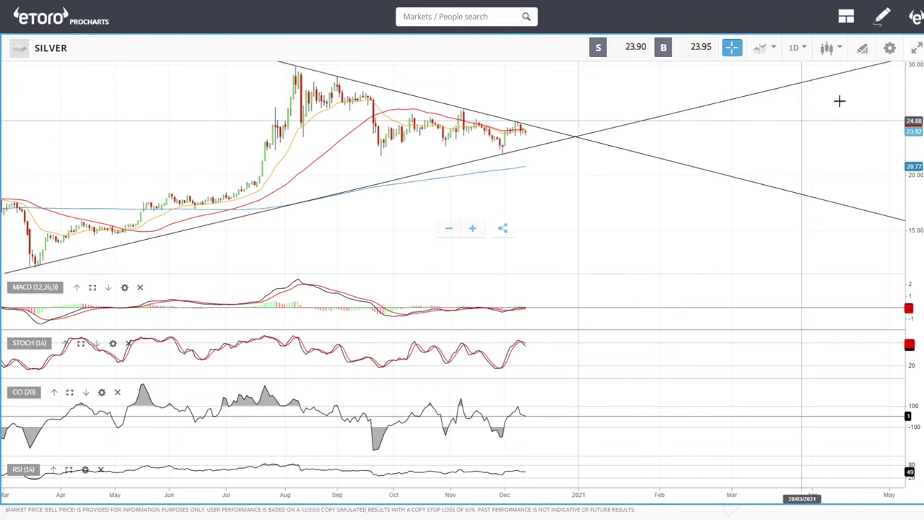
# Step: Draw a Fibonacci retracement on SILVER from the March 2020 low to the 07/08/2020 peak and compare the recent candles with its levels
pyautogui.click(862, 49)
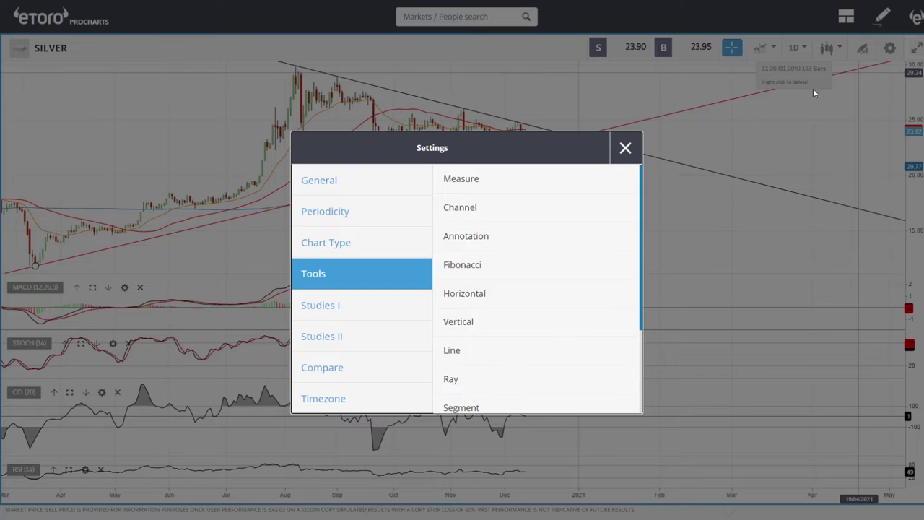
pyautogui.click(481, 281)
pyautogui.click(34, 266)
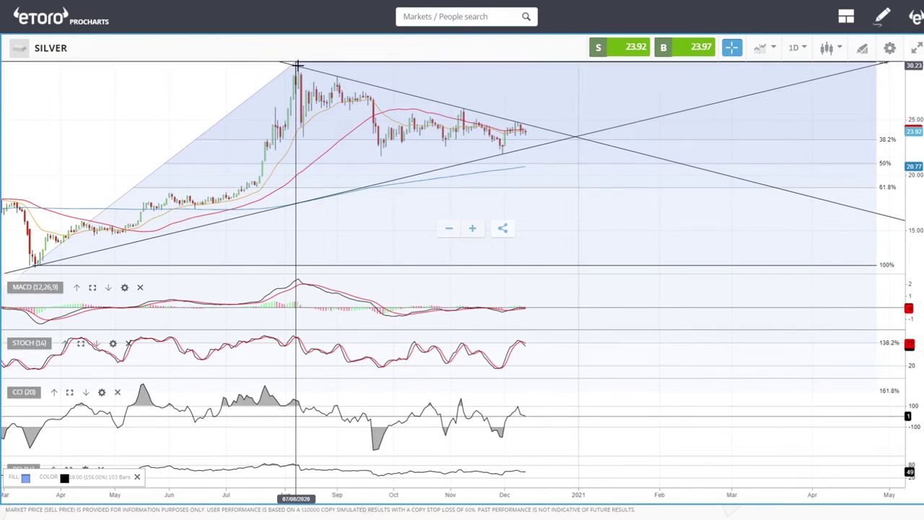
pyautogui.click(297, 65)
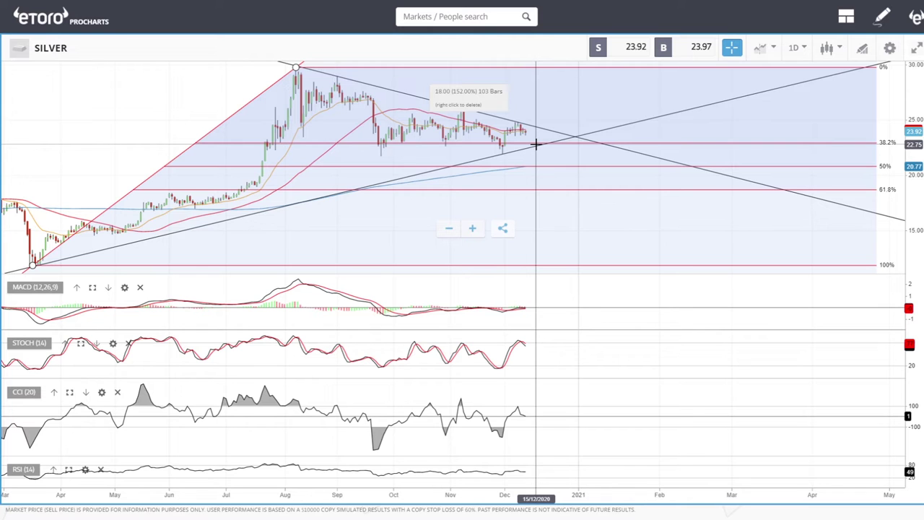
pyautogui.scroll(3, 536, 145)
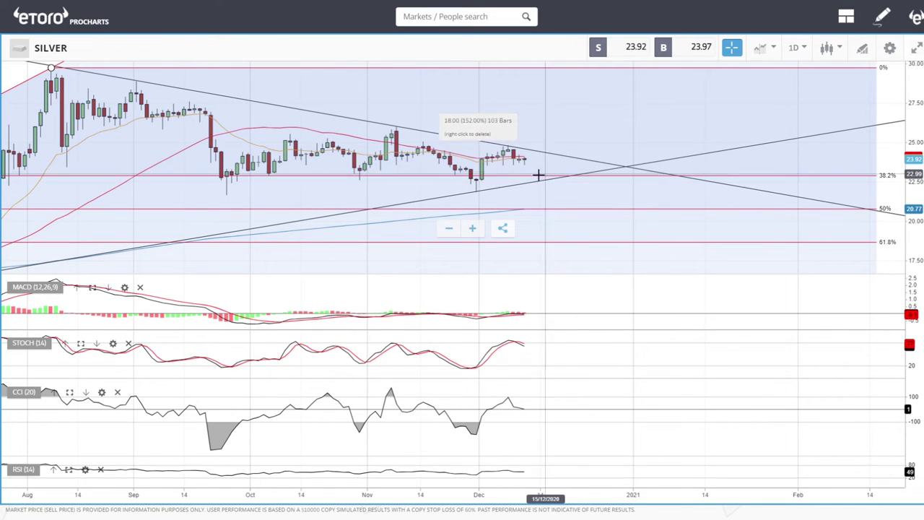
pyautogui.scroll(-5, 606, 196)
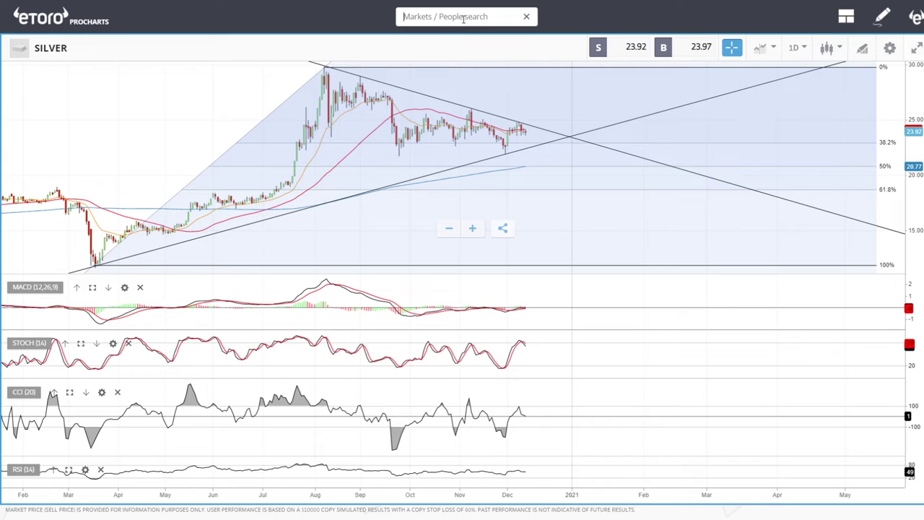
# Step: Search the markets for "pla", open the PLATINUM chart and focus on its daily candles since mid-July
pyautogui.write('la')
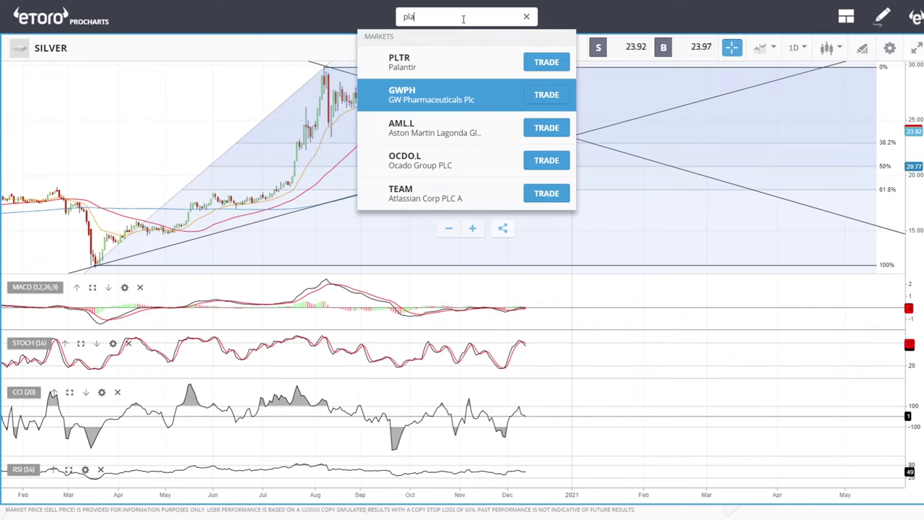
pyautogui.press('Return')
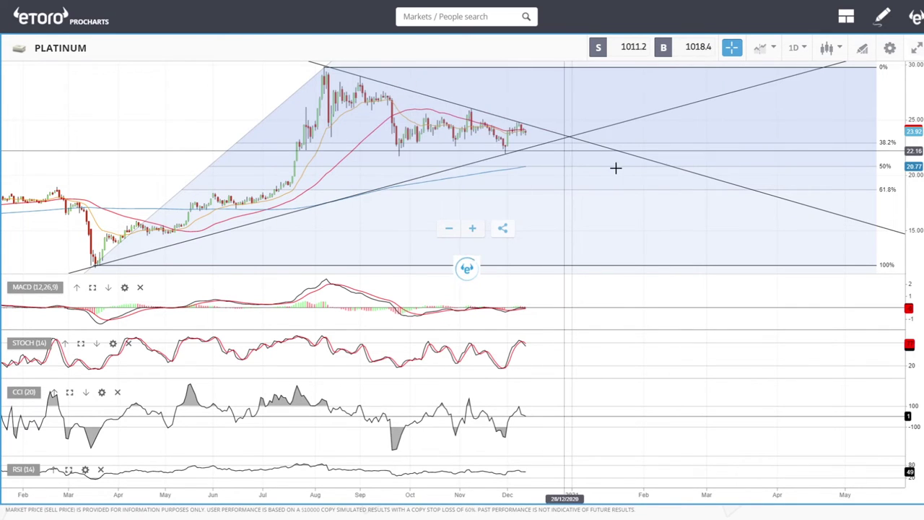
pyautogui.scroll(3, 617, 171)
pyautogui.scroll(1, 592, 159)
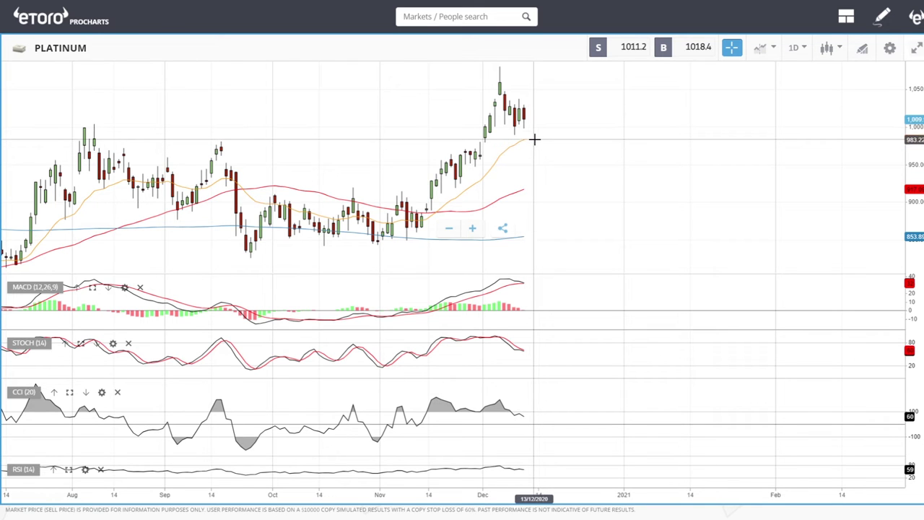
# Step: Check PLATINUM's pullback with a temporary Fibonacci retracement from the low around the start of November to the early December peak, and delete it
pyautogui.click(862, 52)
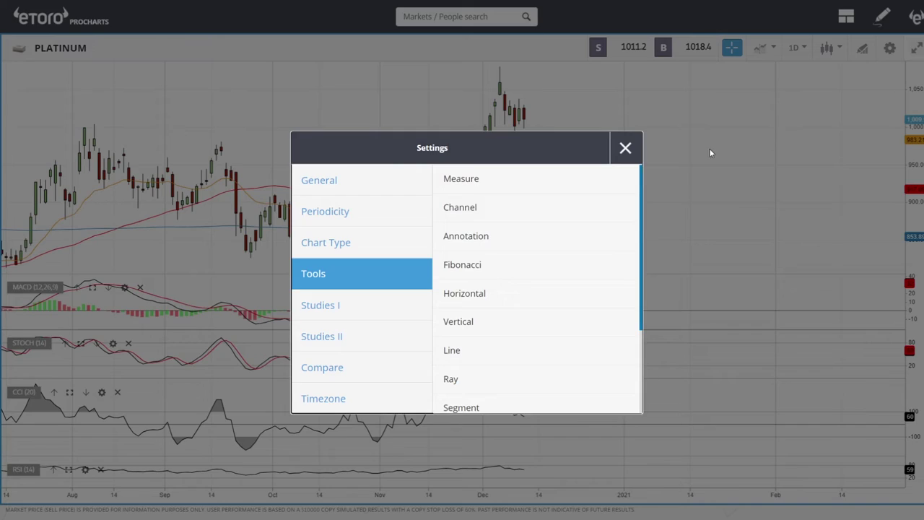
pyautogui.click(474, 269)
pyautogui.click(377, 242)
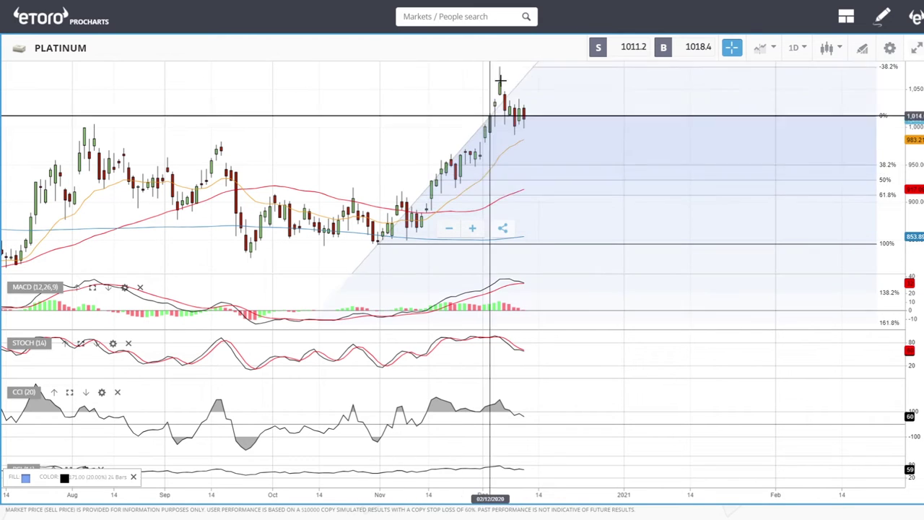
pyautogui.click(499, 67)
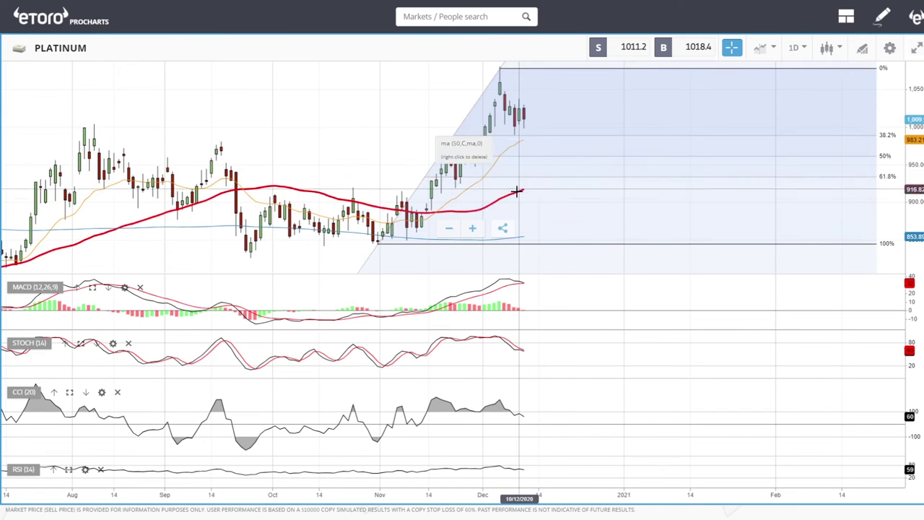
pyautogui.rightClick(500, 69)
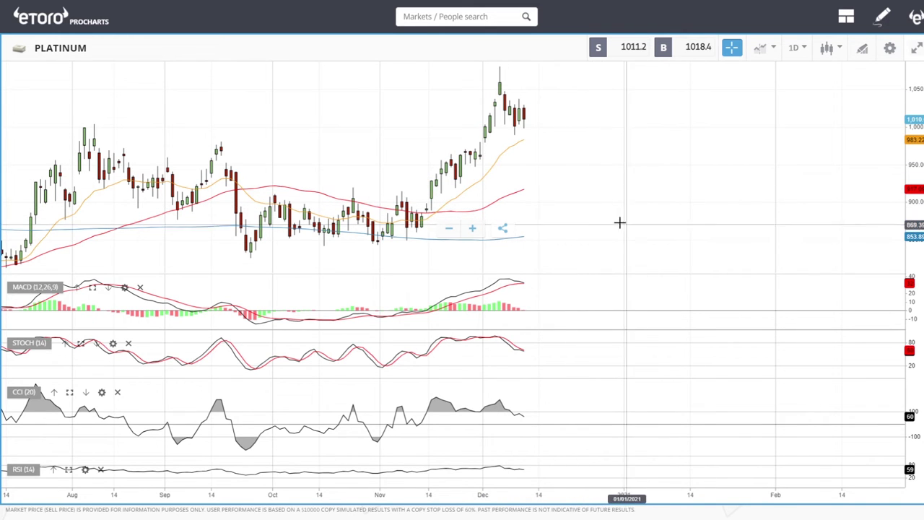
# Step: Search the markets for "pall" and open the PALLADIUM chart
pyautogui.click(457, 22)
pyautogui.write('pal')
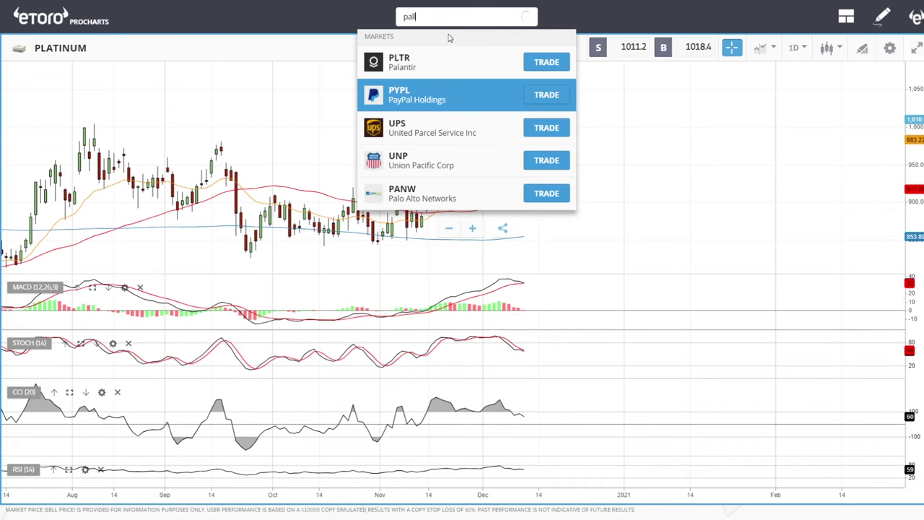
pyautogui.write('l')
pyautogui.click(408, 65)
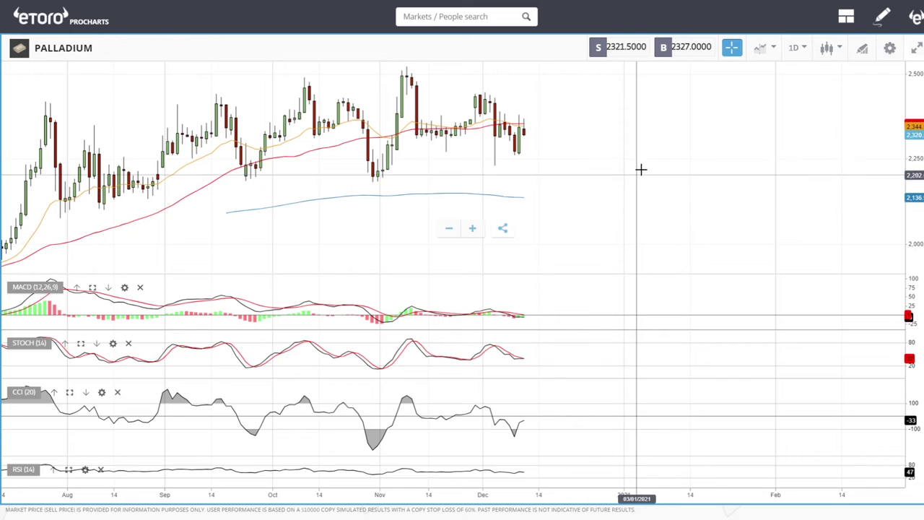
# Step: Draw two Horizontal lines on PALLADIUM, at about 2,443 near the early December highs and about 2,185 near the autumn lows
pyautogui.click(861, 51)
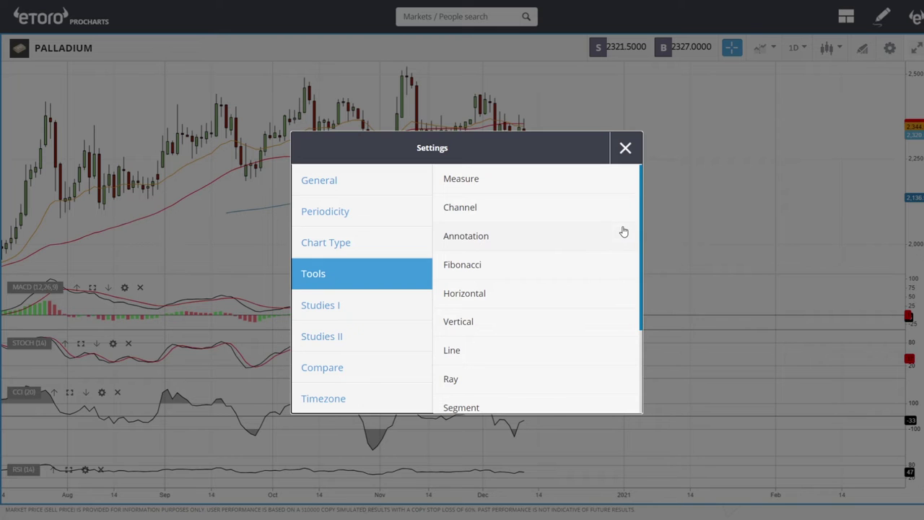
pyautogui.click(471, 293)
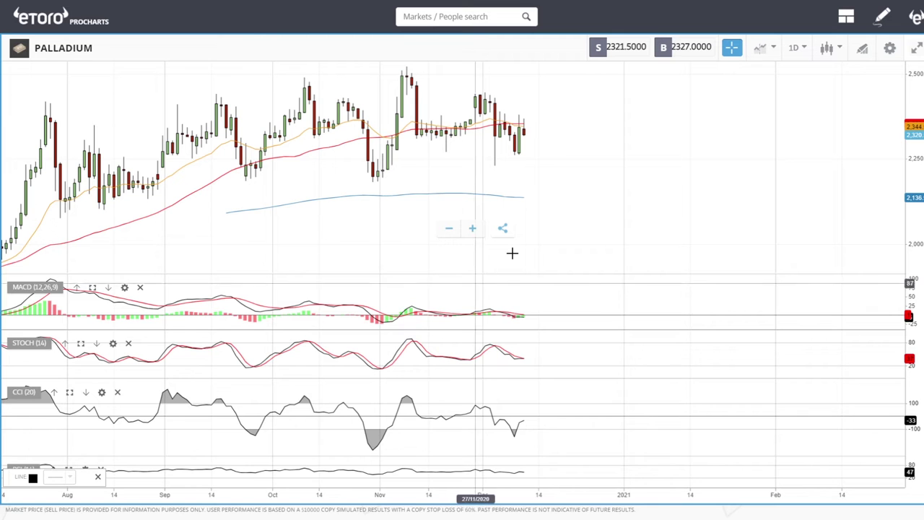
pyautogui.click(516, 94)
pyautogui.click(862, 50)
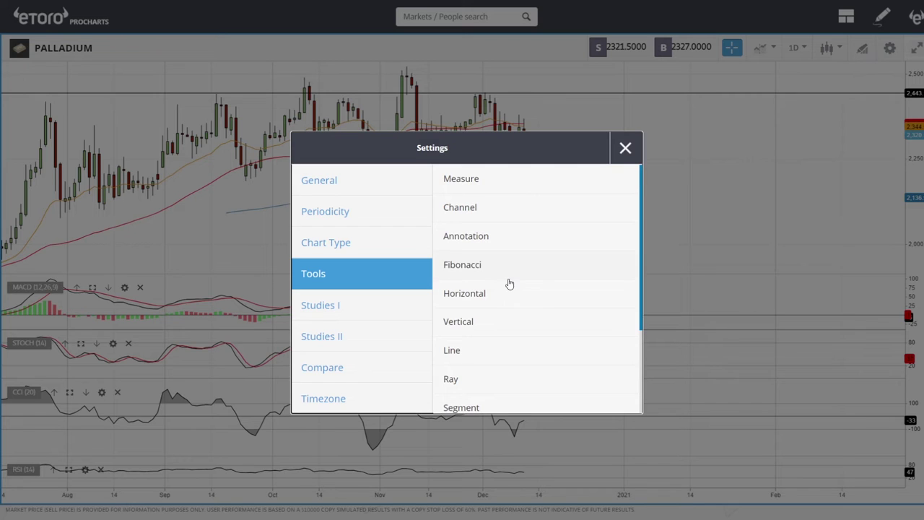
pyautogui.click(470, 296)
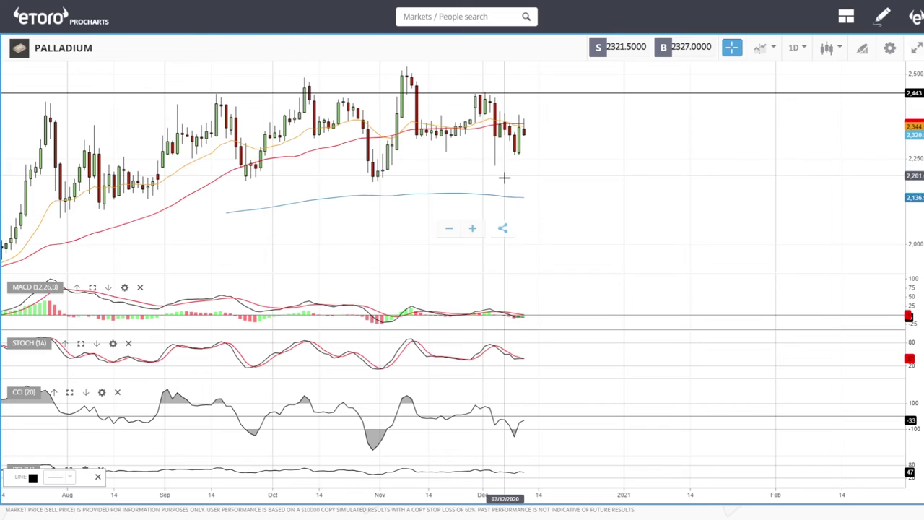
pyautogui.click(502, 181)
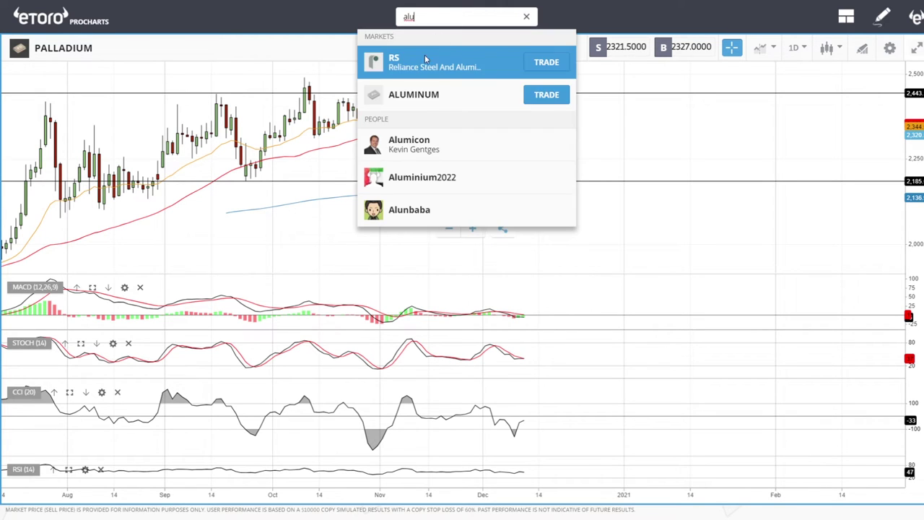
# Step: Open the ALUMINUM chart from the "alu" search and examine its recent daily candles and longer trend against the moving averages
pyautogui.click(422, 95)
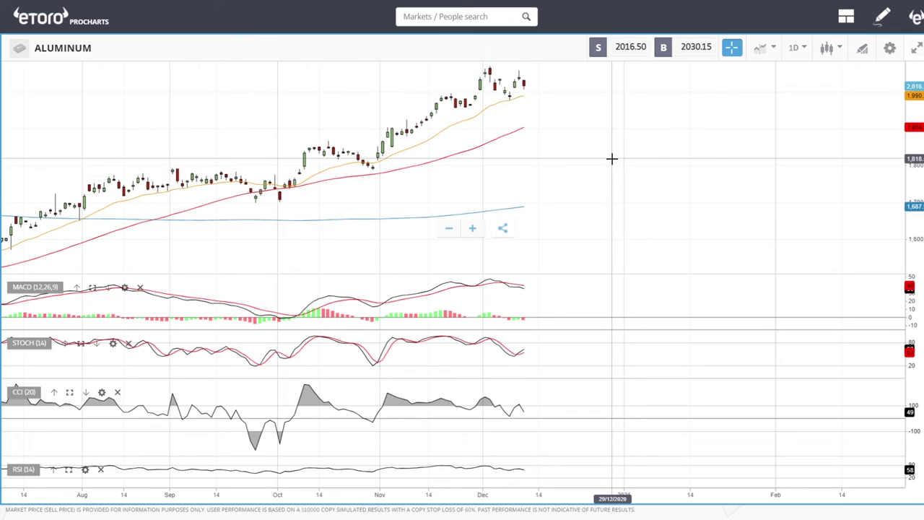
pyautogui.scroll(5, 612, 158)
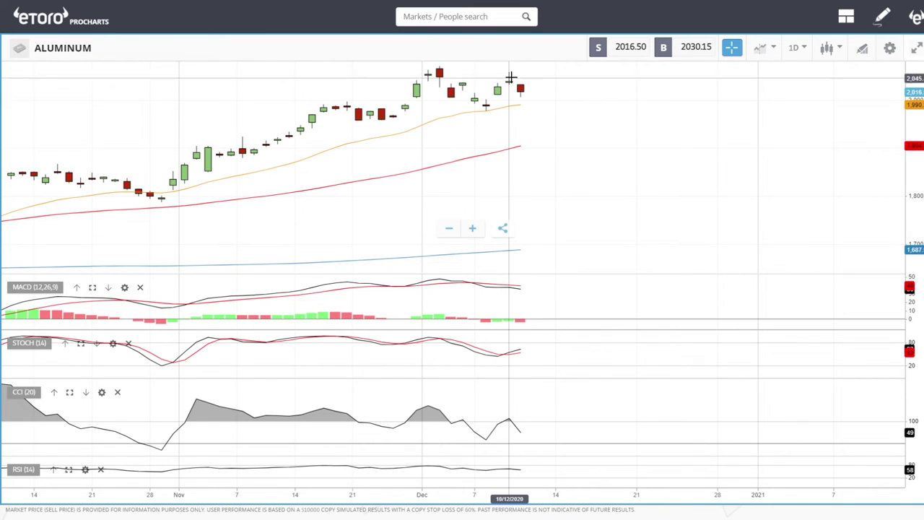
pyautogui.scroll(4, 509, 82)
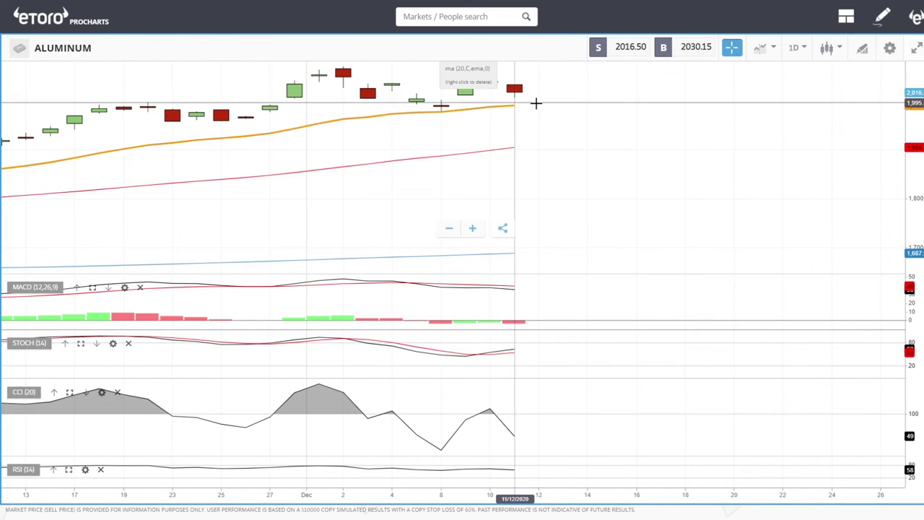
pyautogui.scroll(-4, 619, 132)
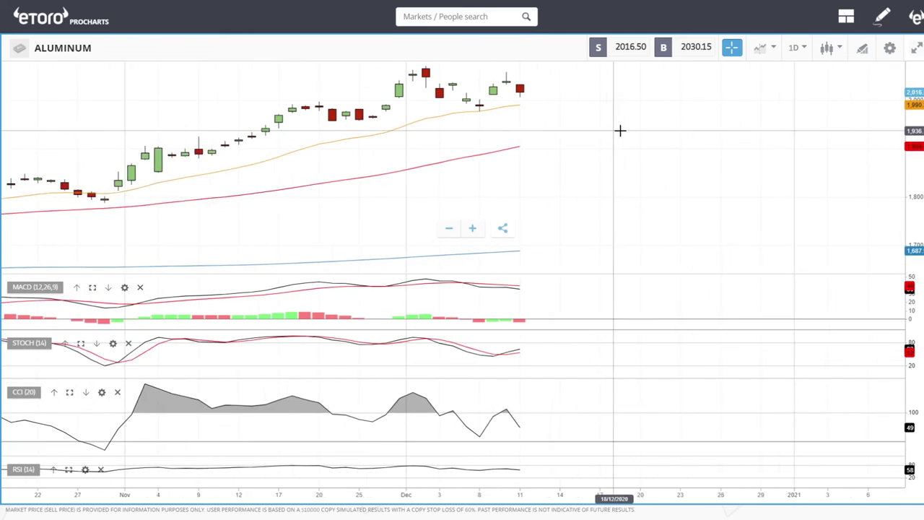
pyautogui.scroll(-3, 605, 280)
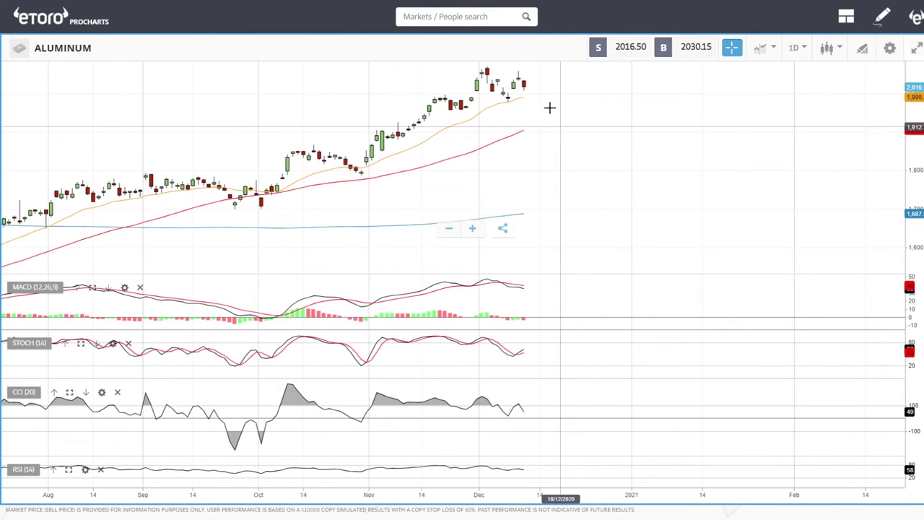
pyautogui.scroll(-3, 537, 89)
pyautogui.scroll(5, 539, 101)
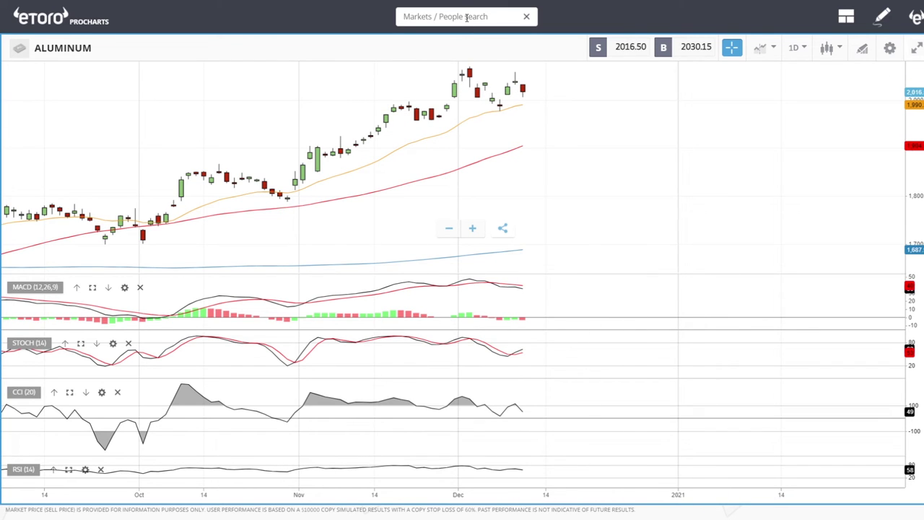
# Step: Search the markets for "nick" and open the NICKEL chart
pyautogui.write('io')
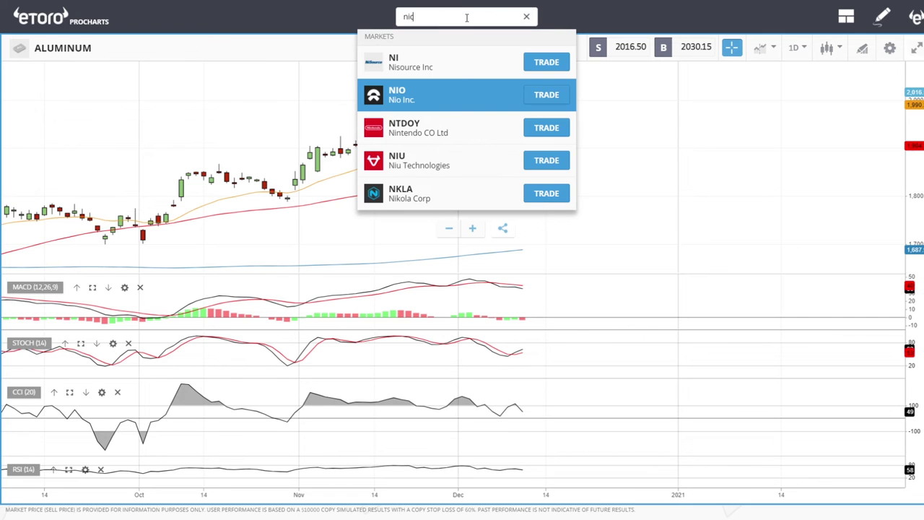
pyautogui.write('k')
pyautogui.click(426, 93)
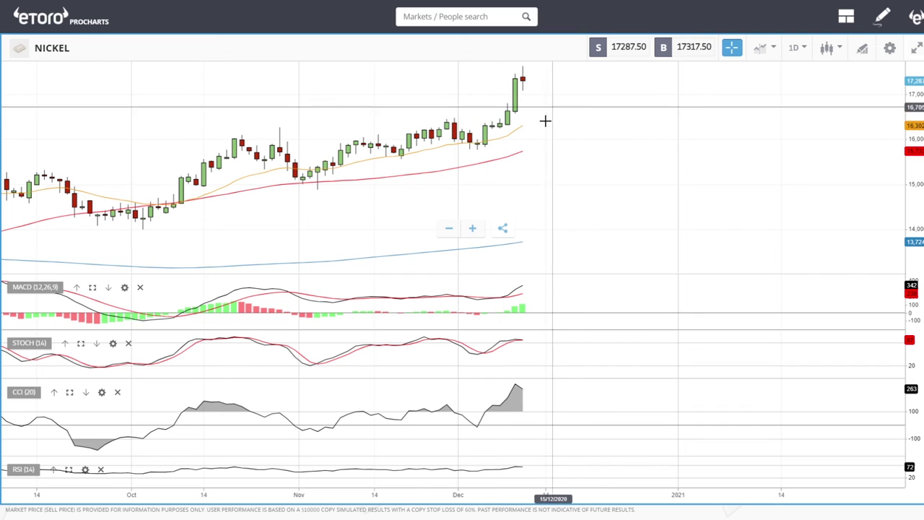
# Step: Open SUGAR from the "sug" search and draw a thin Rectangle over the zone around 0.143 from 14/10/2020 to past mid-December
pyautogui.click(415, 64)
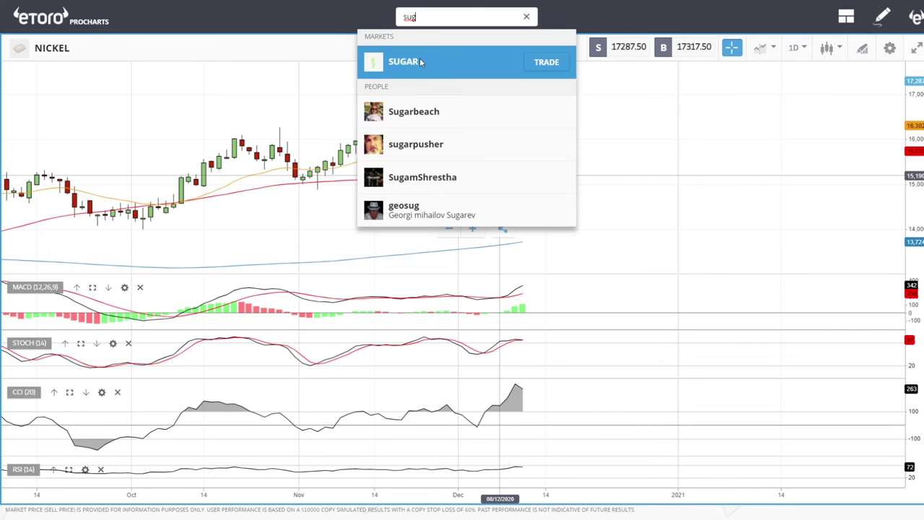
pyautogui.click(423, 60)
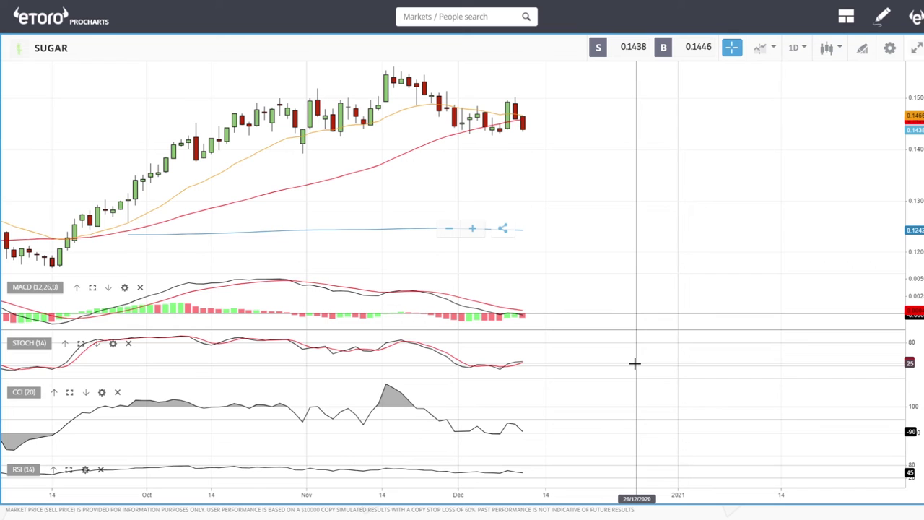
pyautogui.click(862, 48)
pyautogui.scroll(-3, 525, 344)
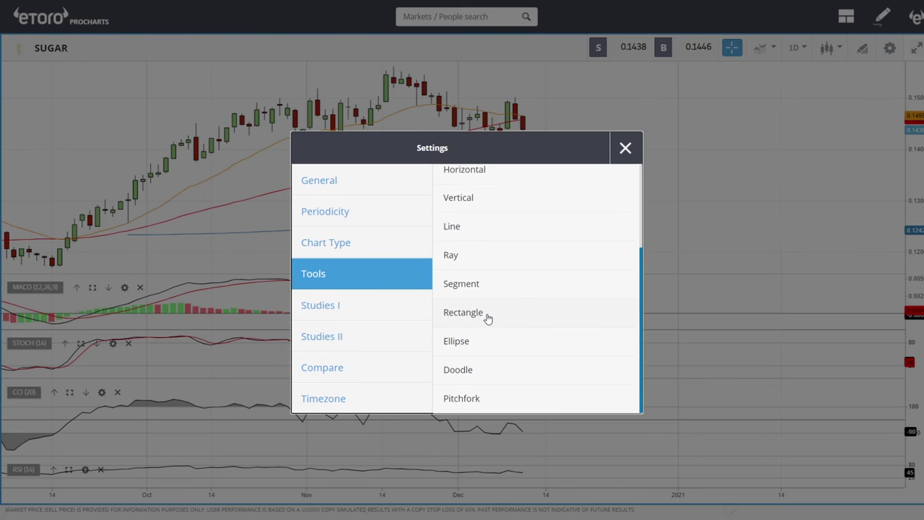
pyautogui.click(463, 312)
pyautogui.click(211, 133)
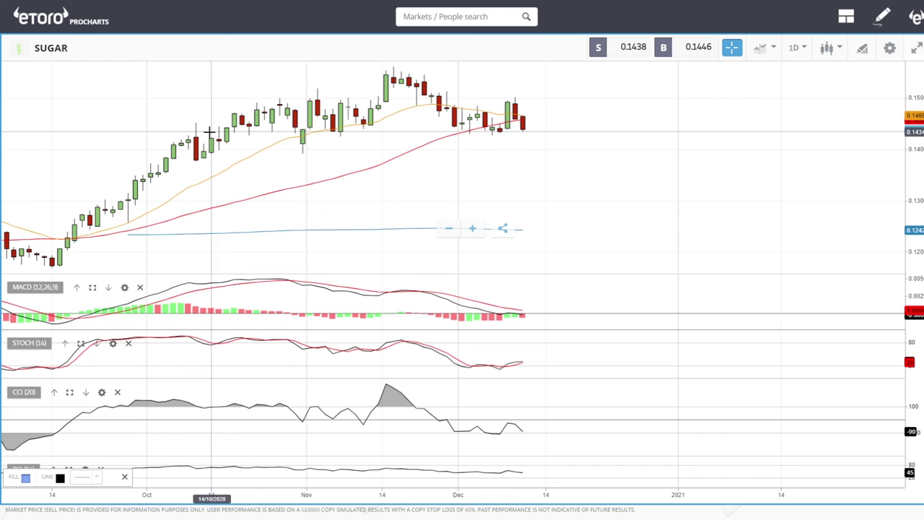
pyautogui.click(599, 137)
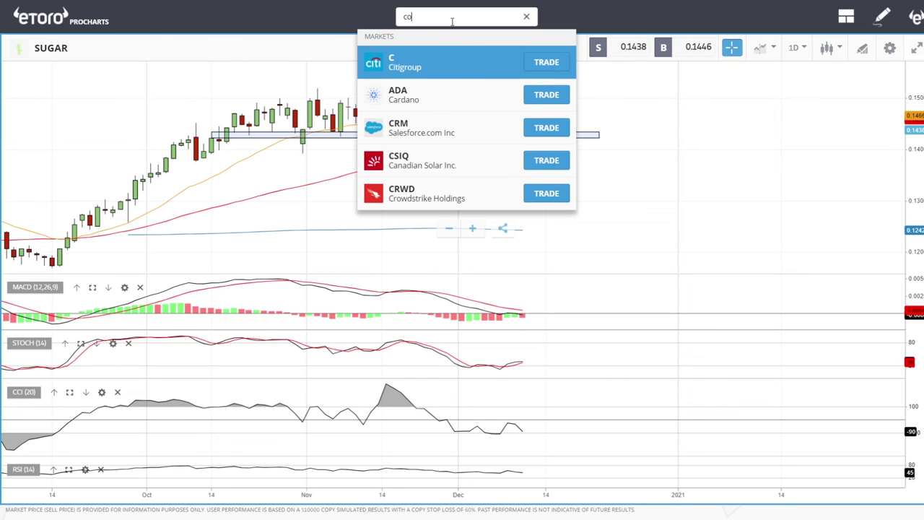
# Step: Search the markets for "cot", open the COTTON chart and examine its November and December daily candles
pyautogui.write('t')
pyautogui.click(408, 94)
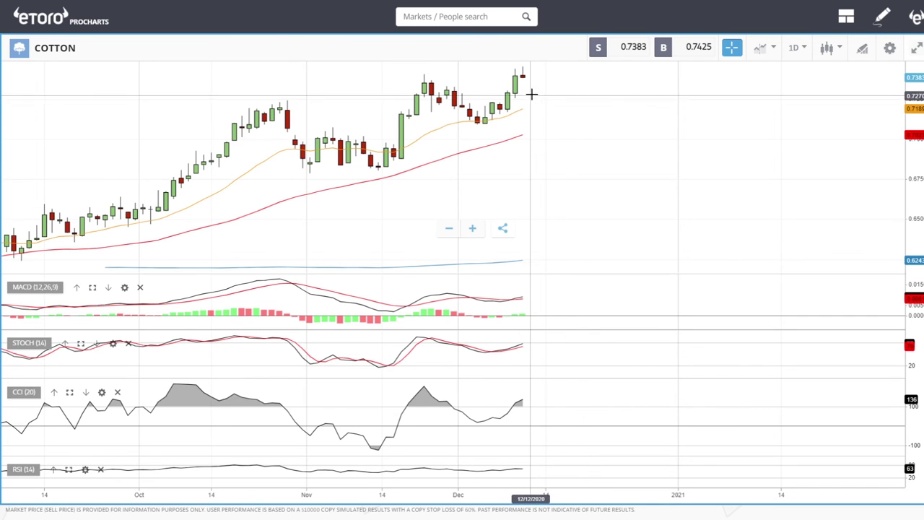
pyautogui.scroll(2, 534, 93)
pyautogui.scroll(2, 531, 87)
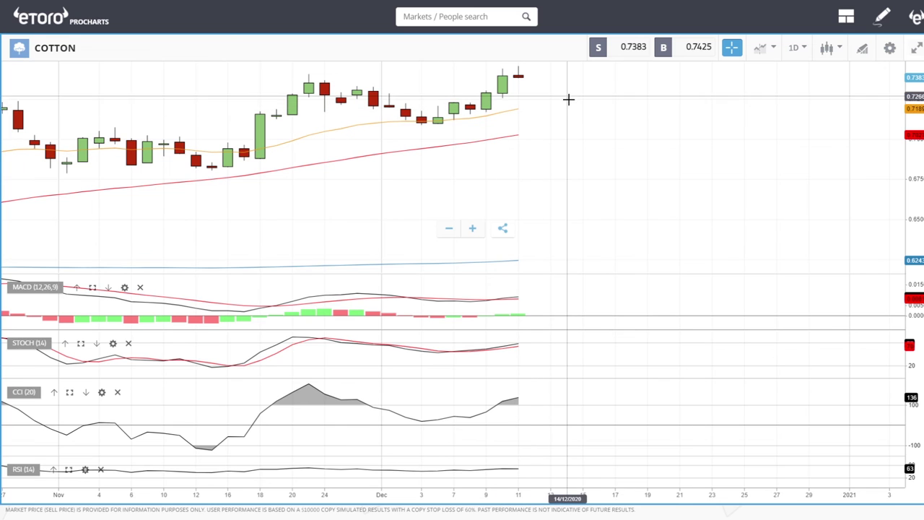
pyautogui.scroll(-3, 571, 112)
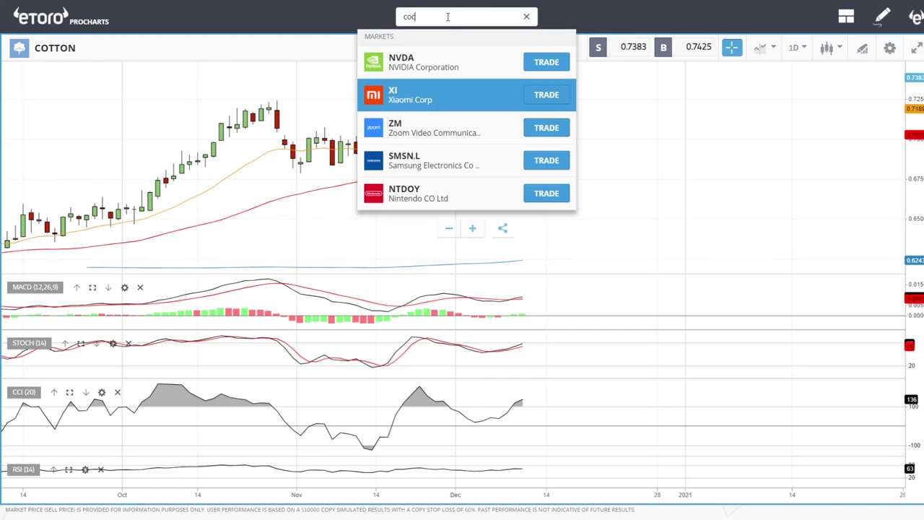
# Step: Search the markets for cocoa and open the COCOA chart
pyautogui.write('c')
pyautogui.click(413, 127)
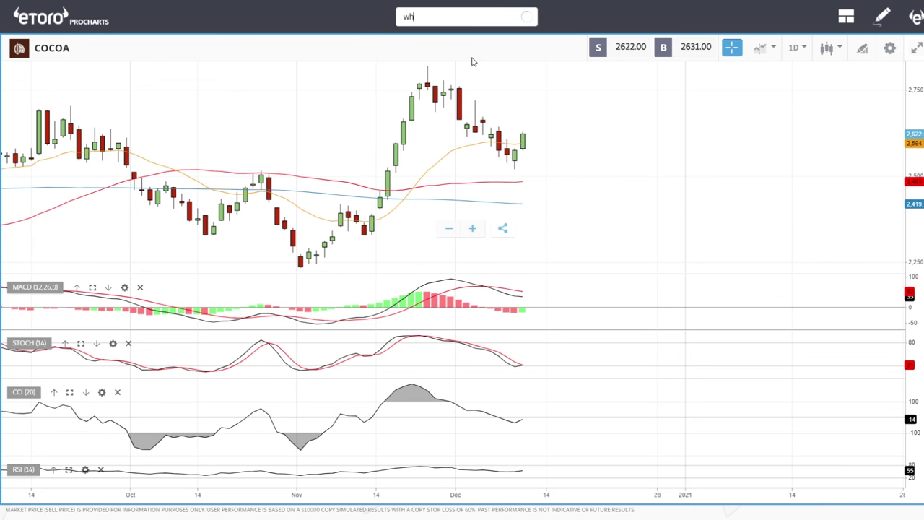
# Step: Search the markets for "whea", open the WHEAT chart and review its recent daily candles and history back to July
pyautogui.write('ea')
pyautogui.click(429, 61)
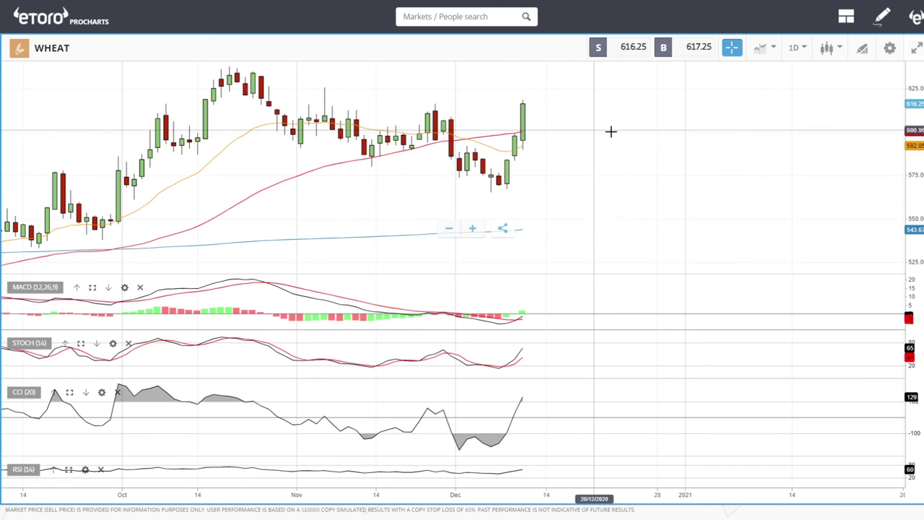
pyautogui.scroll(-3, 597, 137)
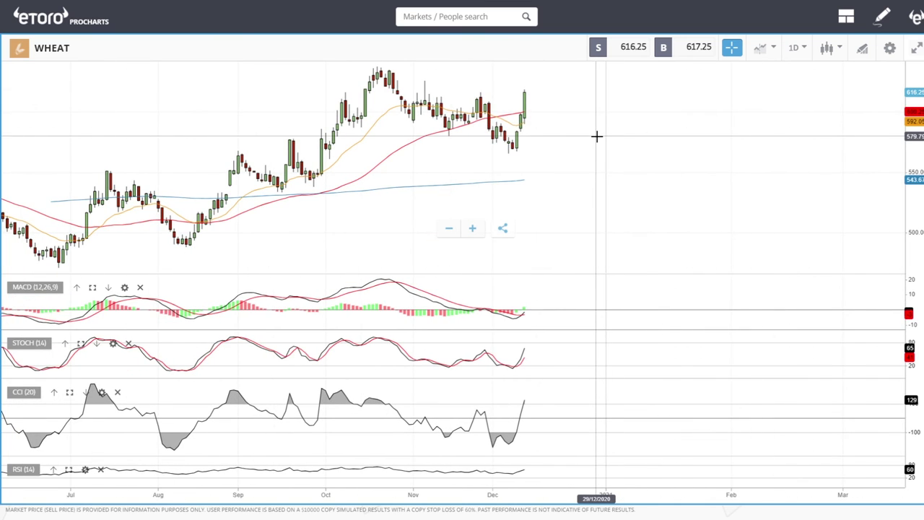
pyautogui.scroll(3, 597, 137)
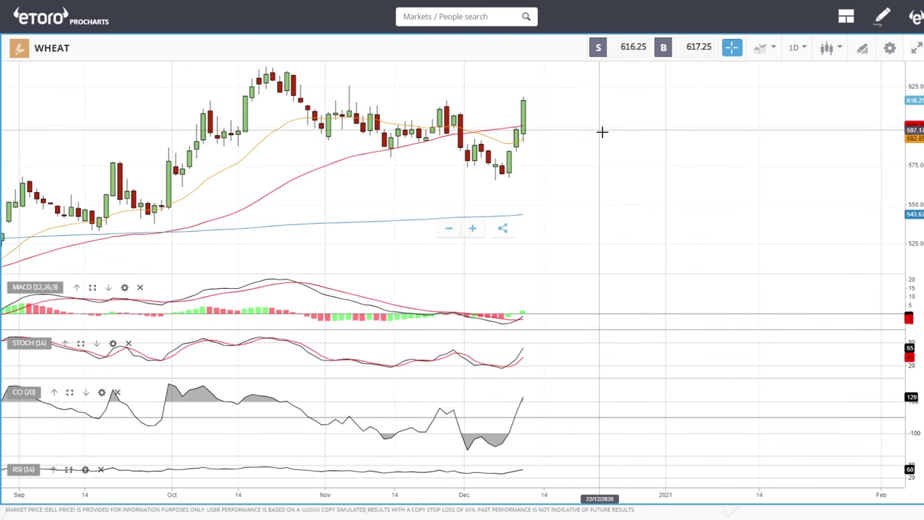